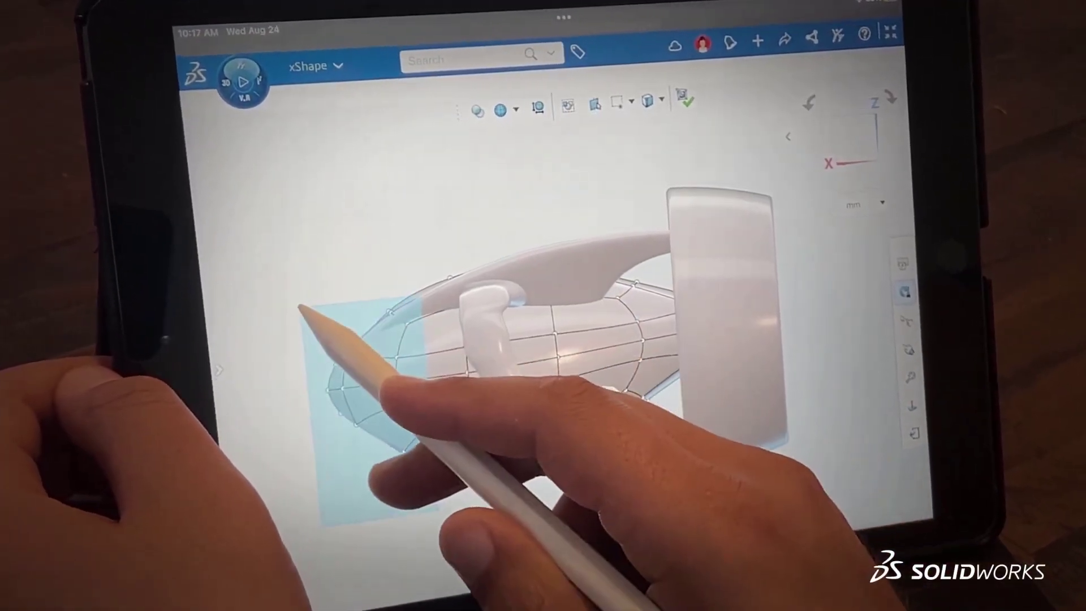
# - Shift the vertex loop at the model's nose forward along X
pyautogui.click(390, 387)
pyautogui.moveTo(444, 386); pyautogui.dragTo(428, 389)
pyautogui.click(330, 304)
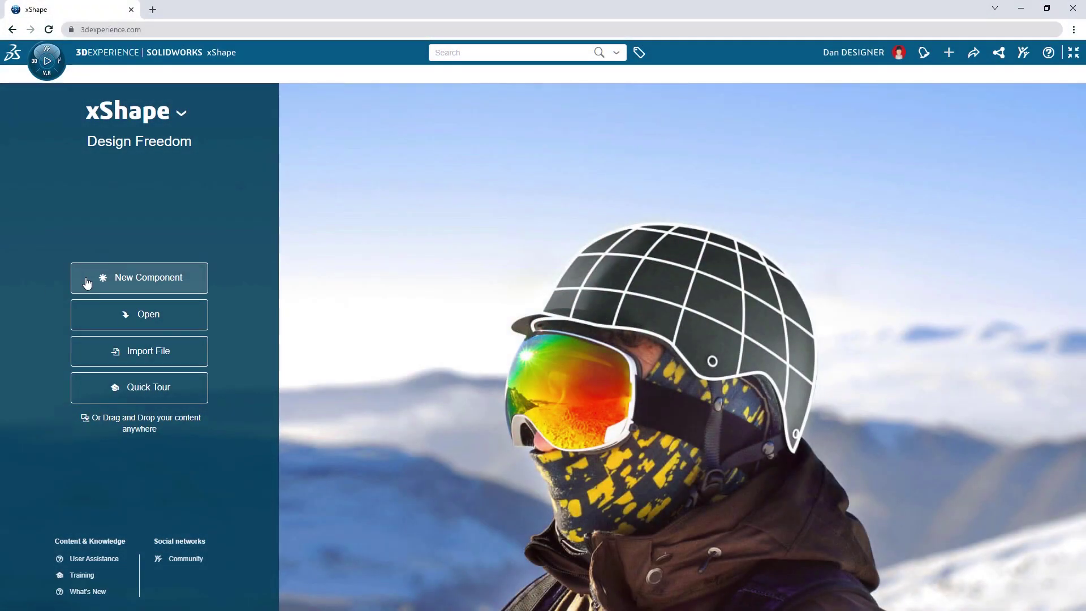
# - Add a Sea Scooter Shape component with a QuadBall at the nose, scaled to 132% and stretched along X
pyautogui.click(86, 282)
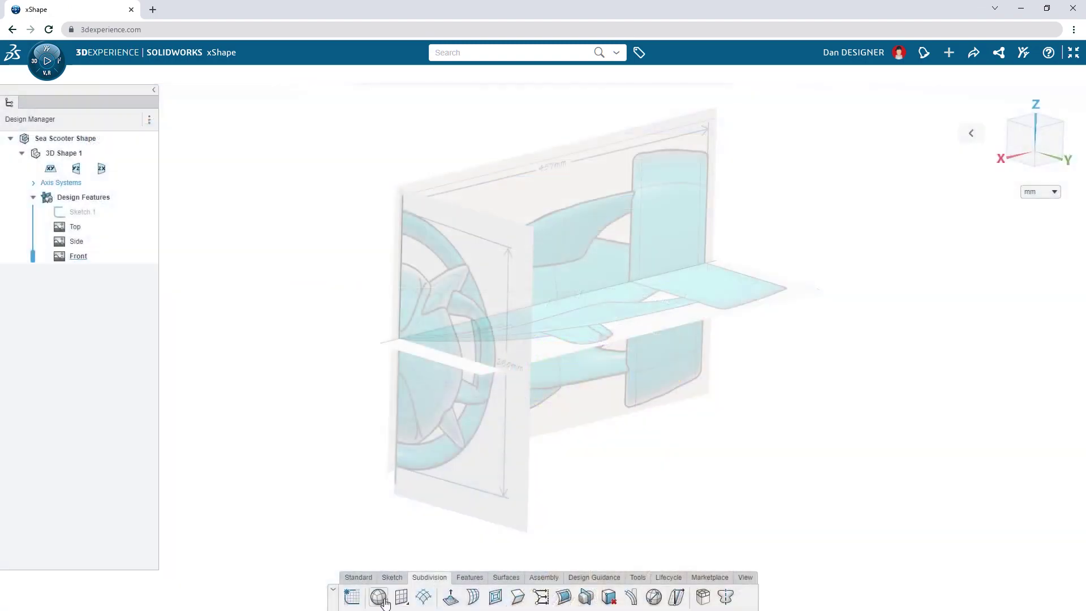
pyautogui.click(383, 605)
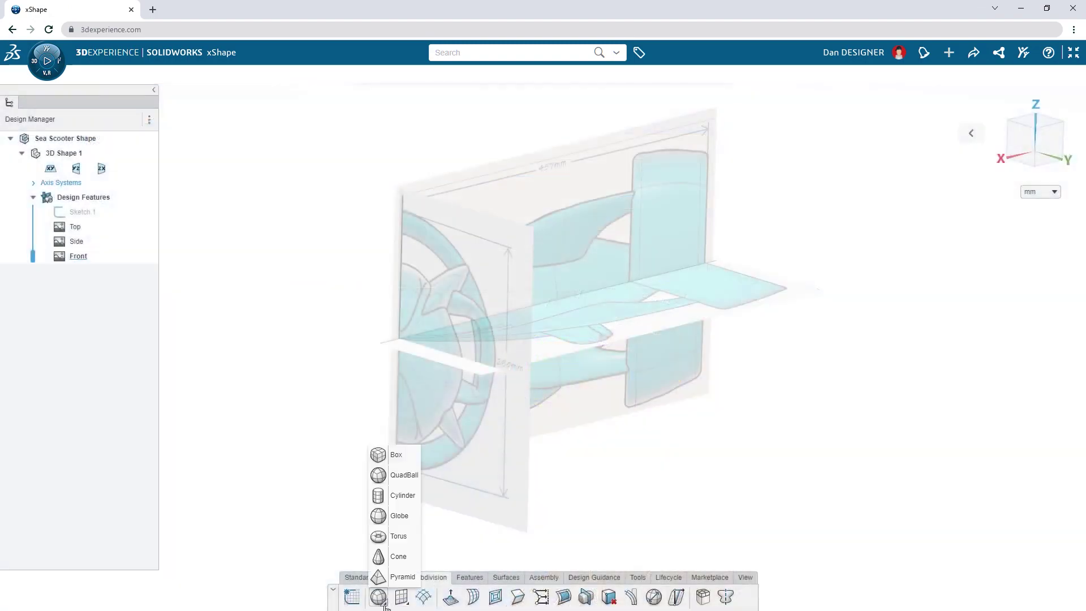
pyautogui.click(402, 481)
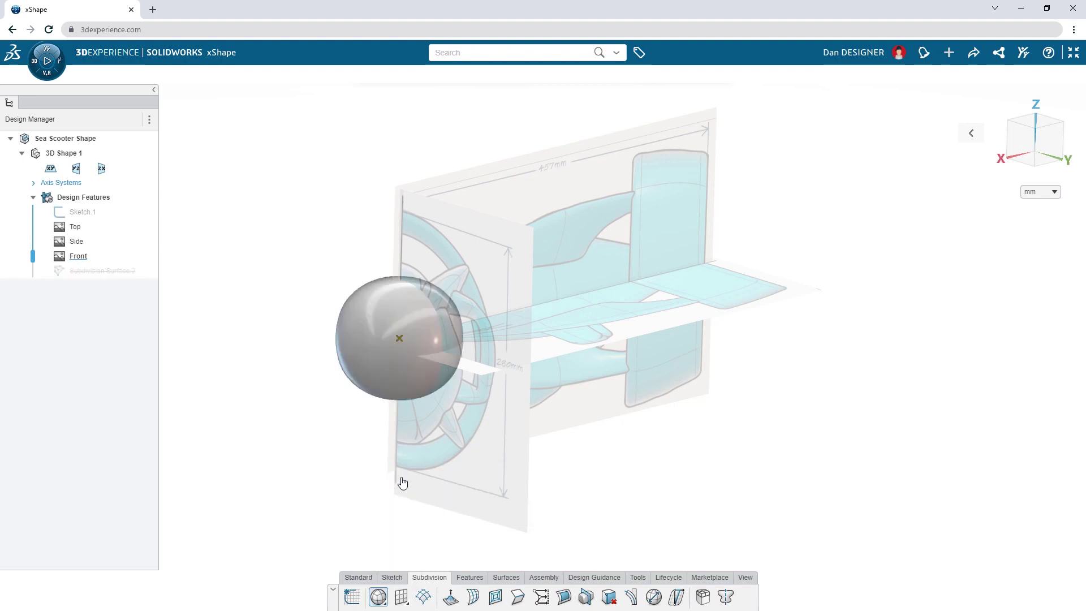
pyautogui.click(409, 355)
pyautogui.moveTo(226, 183); pyautogui.dragTo(233, 182)
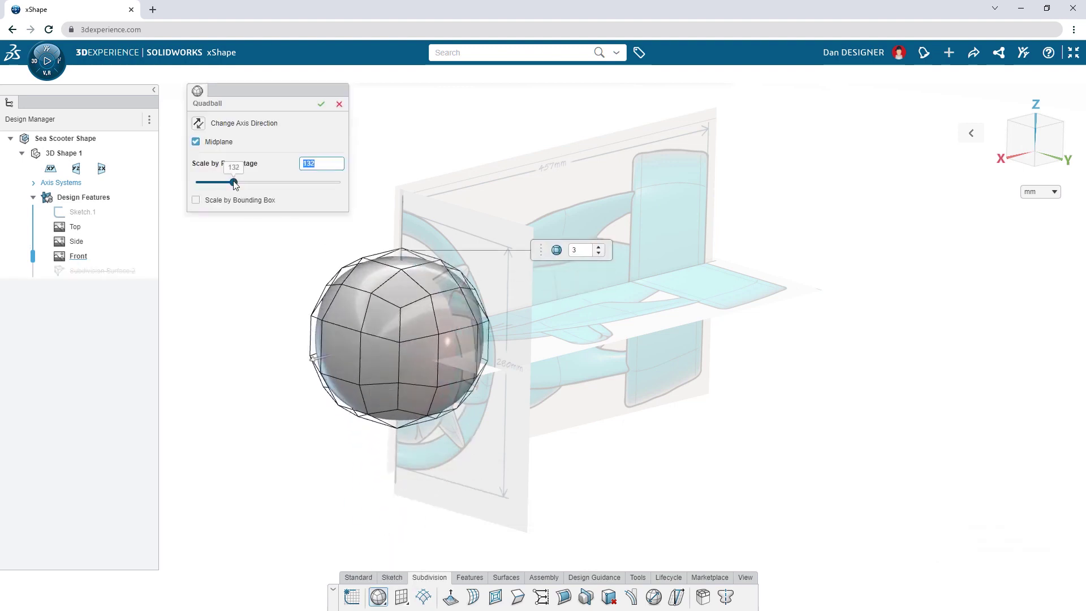
pyautogui.click(238, 201)
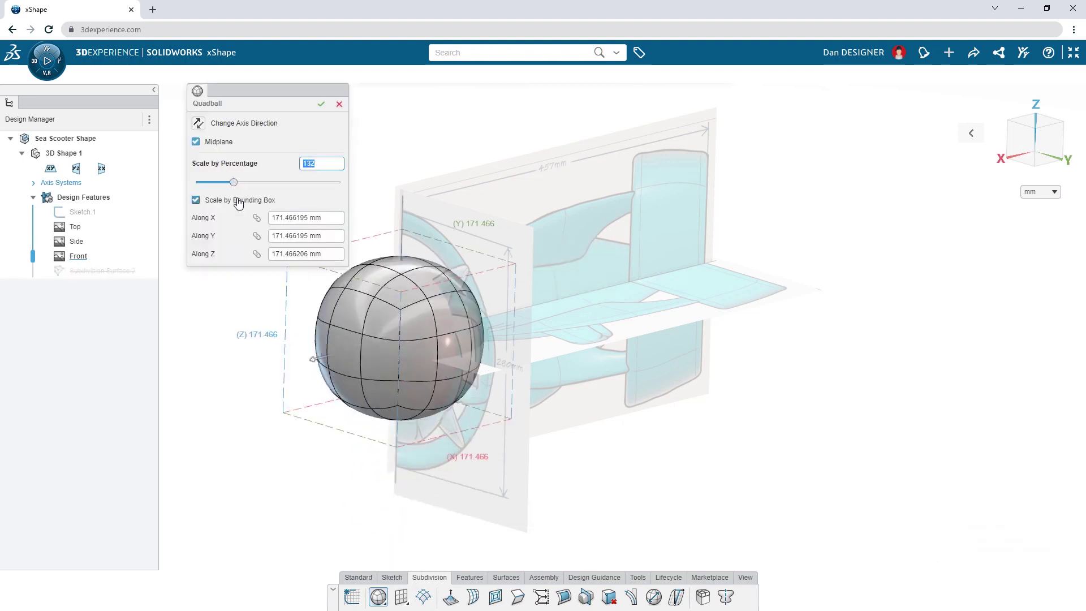
pyautogui.click(281, 218)
pyautogui.write('160')
pyautogui.click(320, 104)
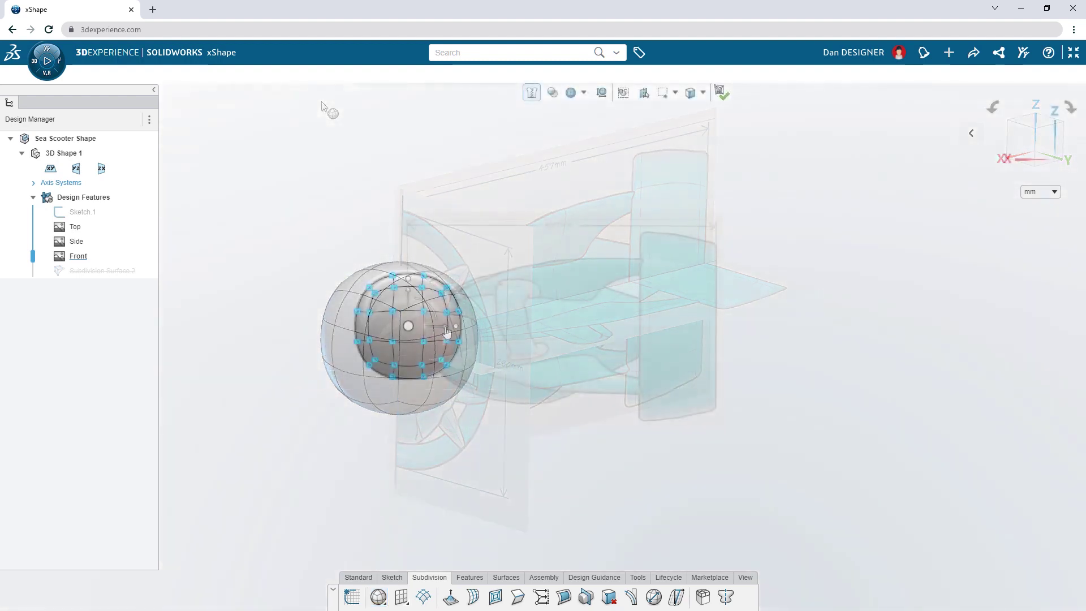
# - Stretch the sphere rightward by moving its upper-left cage vertices, then recess the top face loop
pyautogui.moveTo(447, 333); pyautogui.dragTo(622, 336)
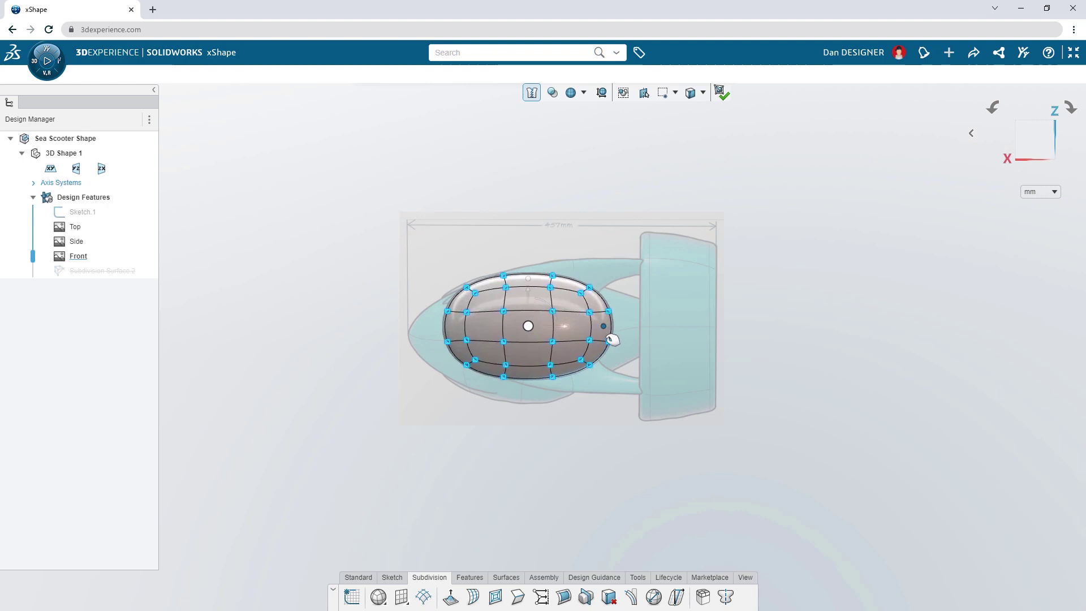
pyautogui.moveTo(389, 227)
pyautogui.mouseDown()
pyautogui.moveTo(515, 310)
pyautogui.moveTo(514, 295)
pyautogui.mouseUp()
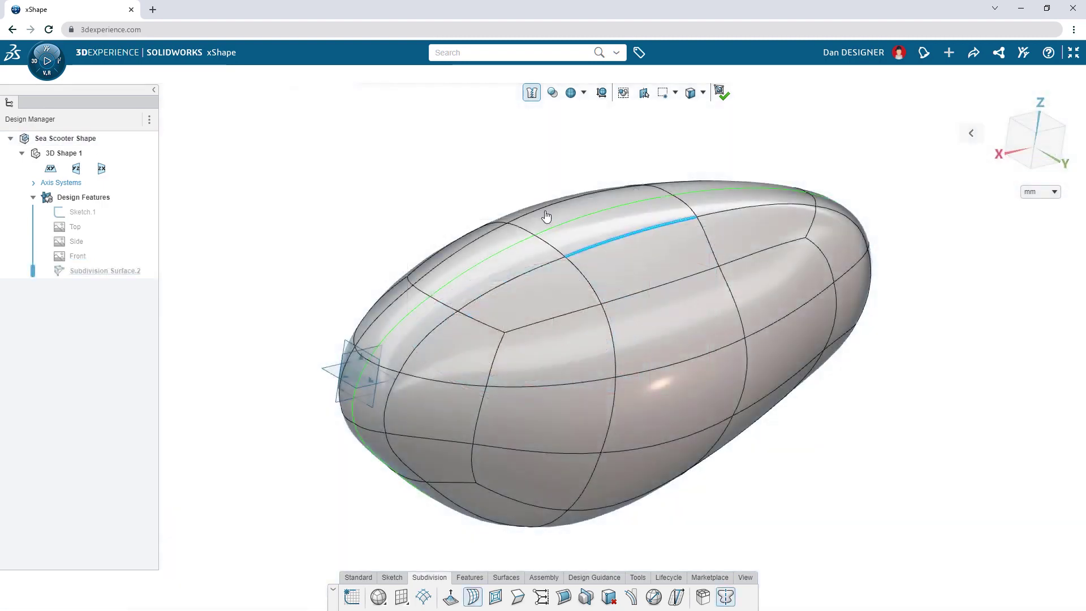
pyautogui.doubleClick(564, 293)
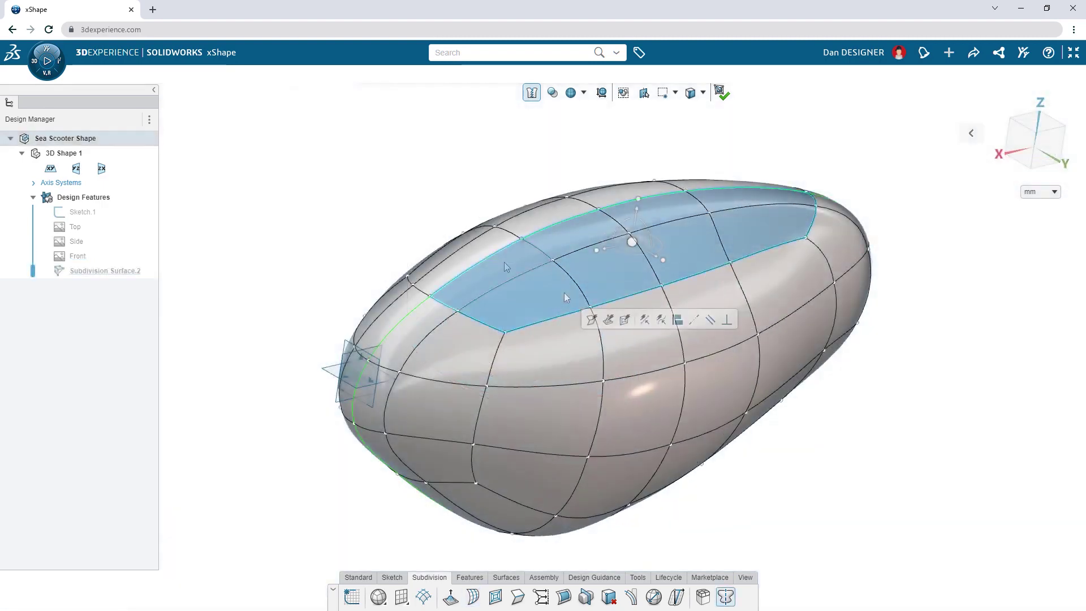
pyautogui.click(614, 315)
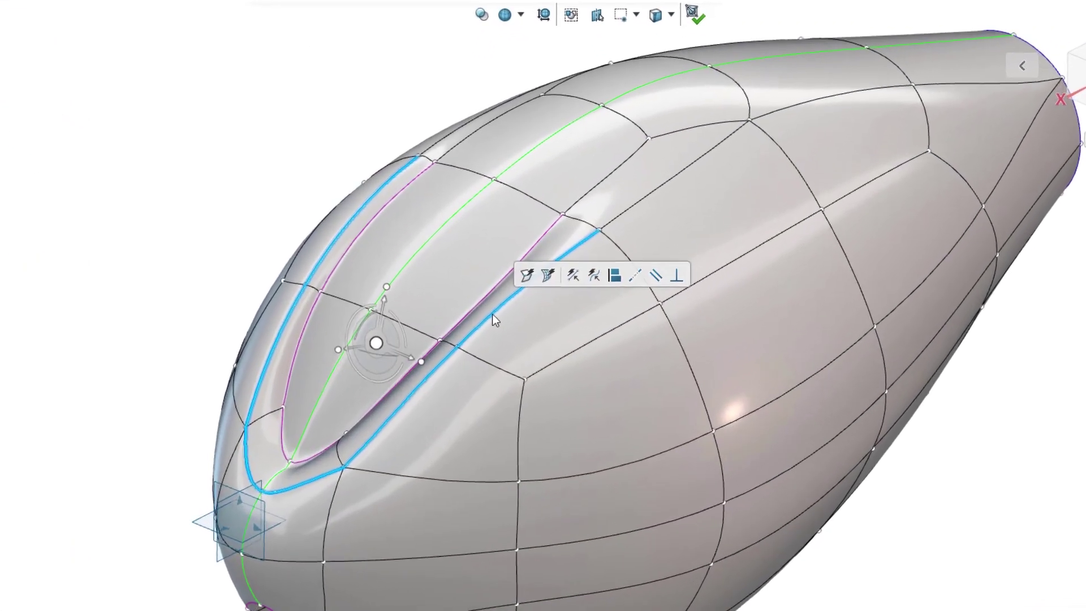
# - Apply the recess, then crease the groove's outline edge loop to the maximum value
pyautogui.click(528, 283)
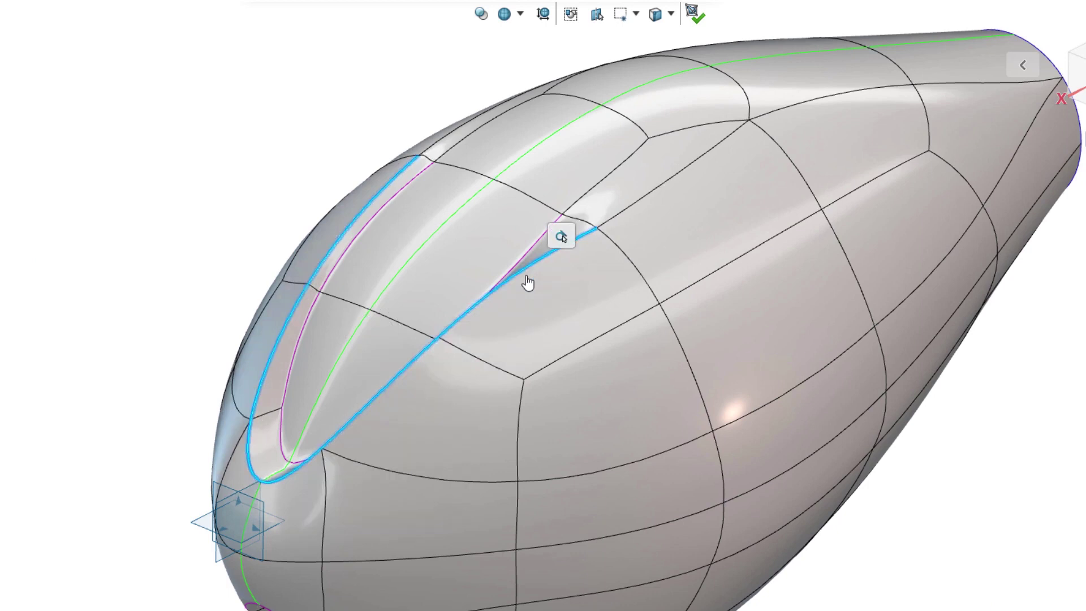
pyautogui.doubleClick(520, 270)
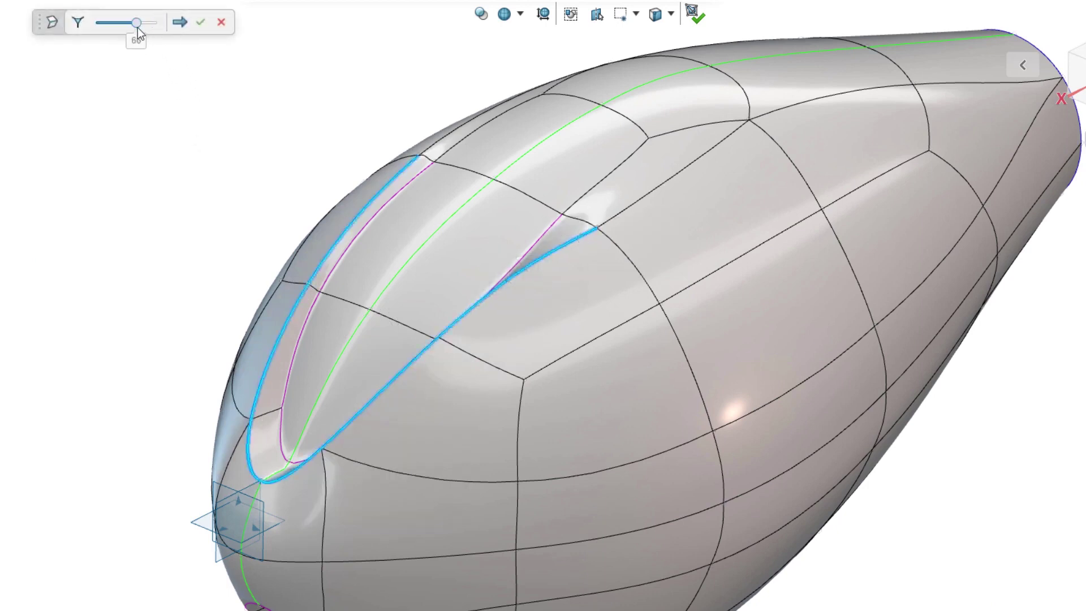
pyautogui.moveTo(138, 27); pyautogui.dragTo(157, 23)
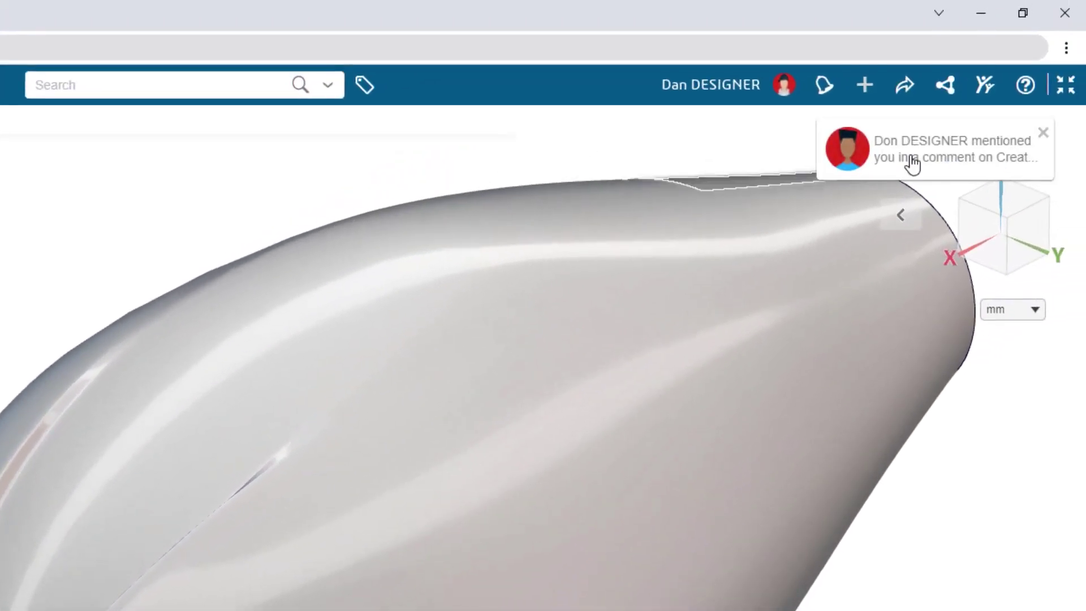
# - Post a reply to the comment that mentions you
pyautogui.click(912, 164)
pyautogui.click(787, 356)
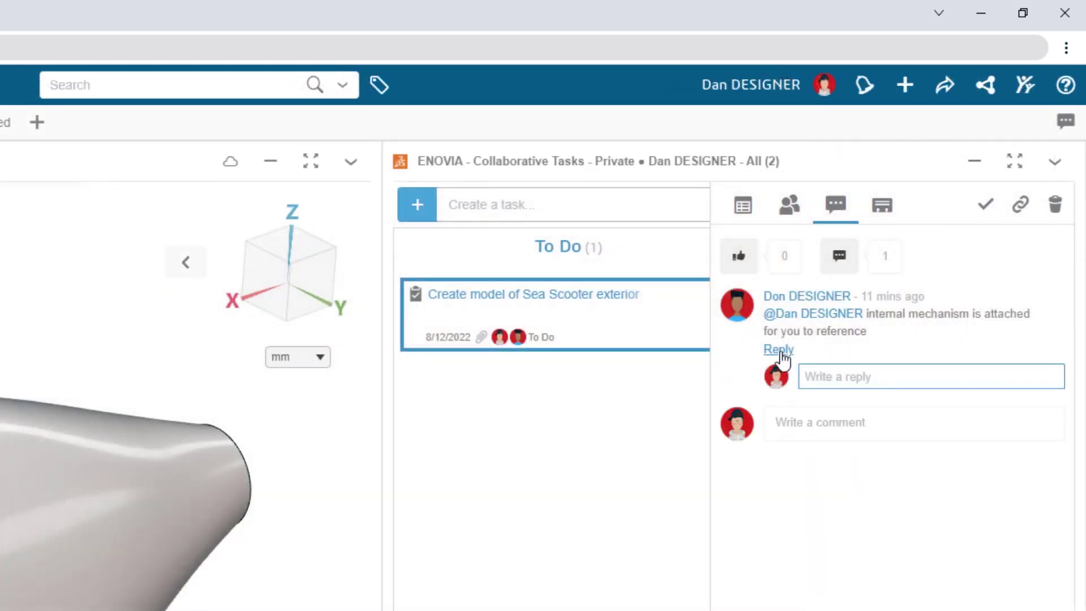
pyautogui.press('Return')
# - Insert the CAD00023982 drive assembly behind the hull and move the task to In Work
pyautogui.click(742, 205)
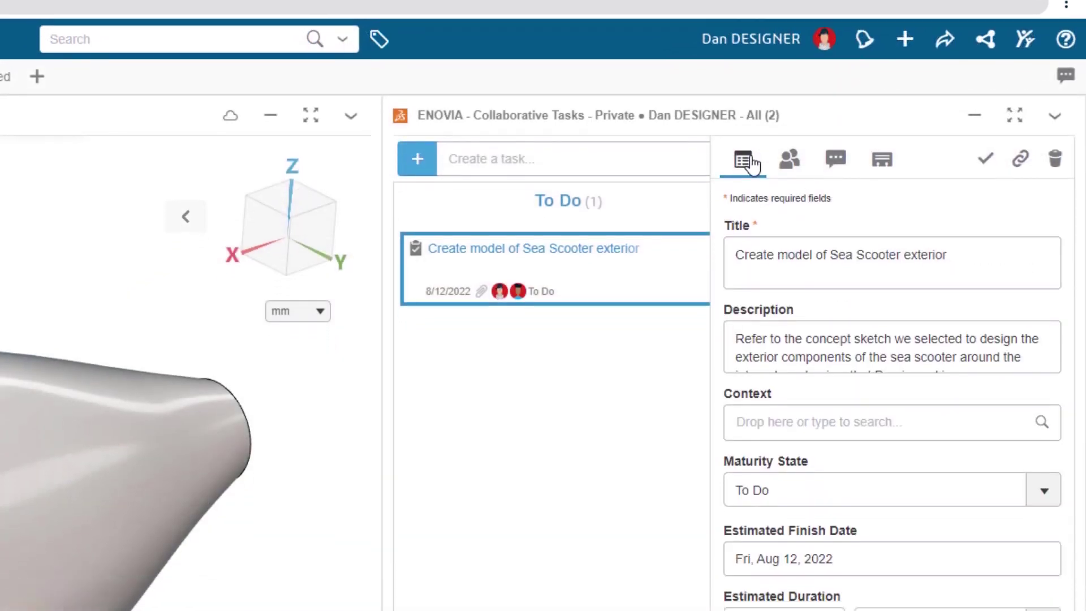
pyautogui.scroll(-5, 839, 322)
pyautogui.moveTo(882, 480); pyautogui.dragTo(249, 347)
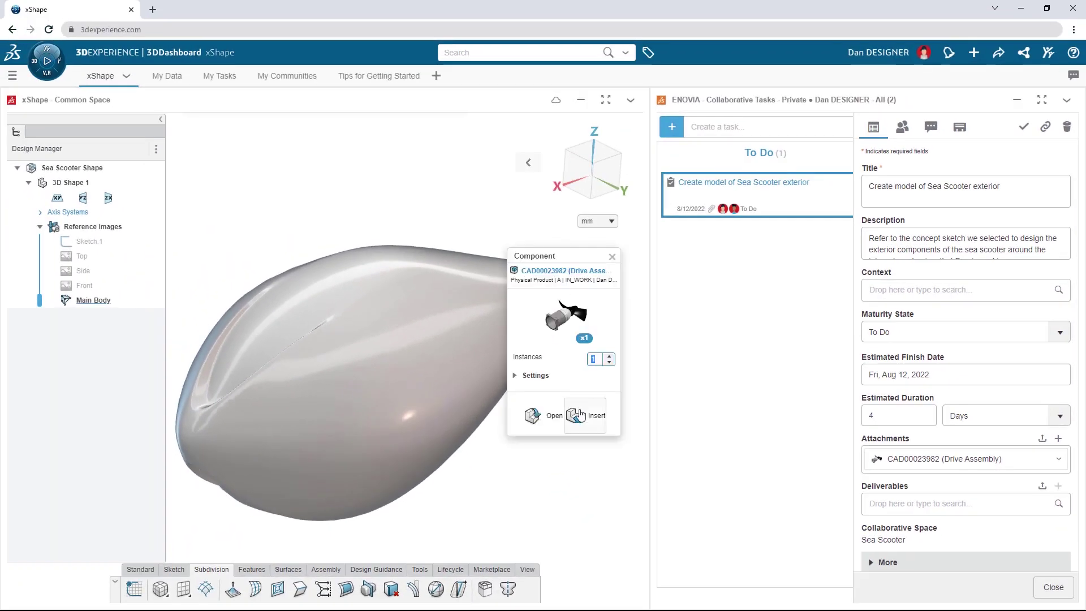
pyautogui.click(580, 415)
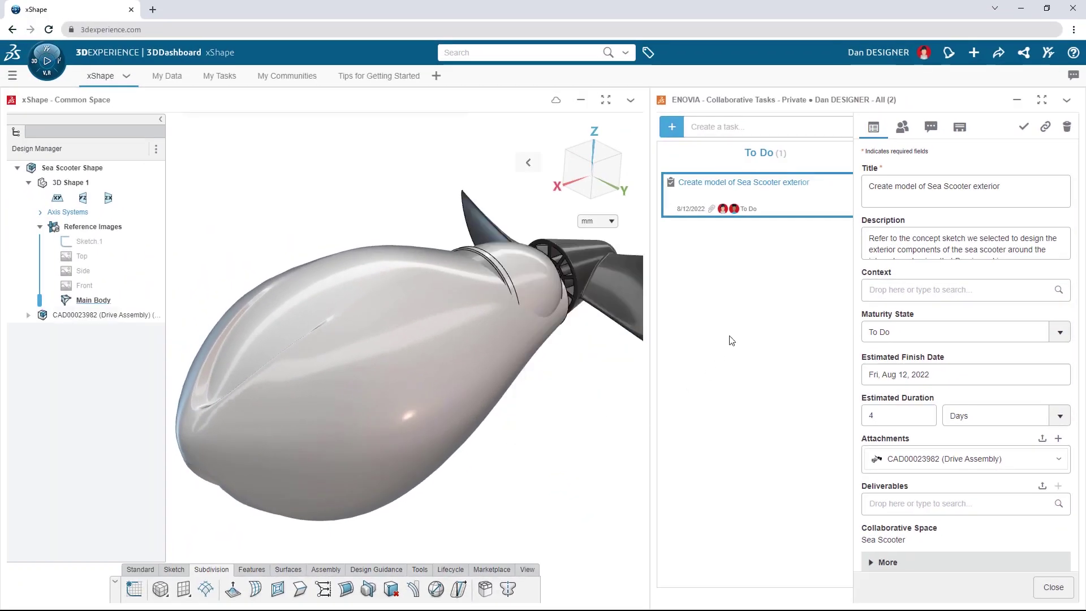
pyautogui.moveTo(790, 218); pyautogui.dragTo(942, 209)
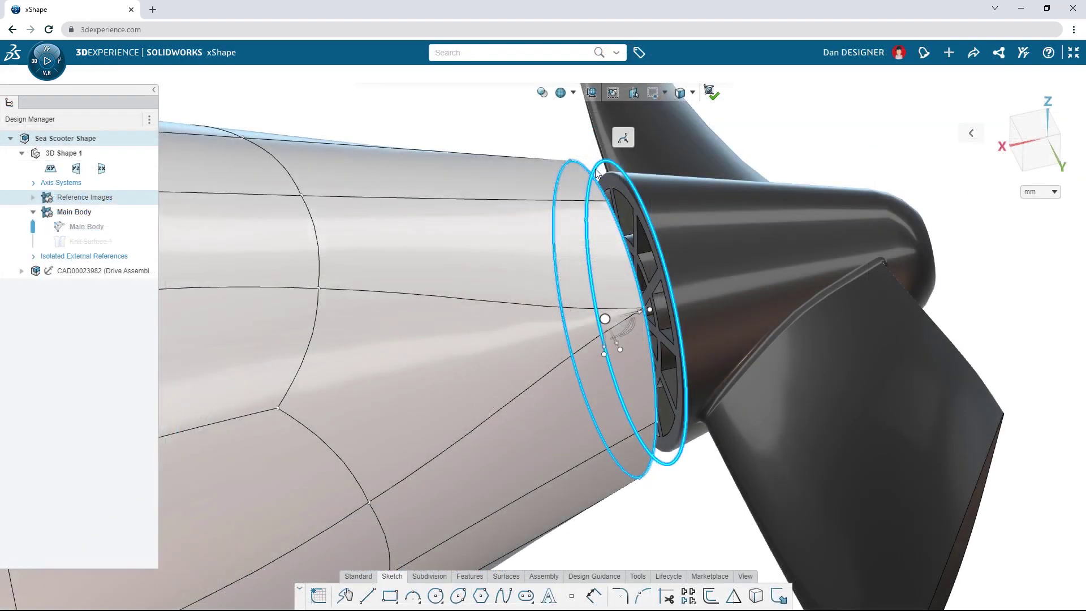
# - Use Align to Curve to fit the rear rings to the housing rim with offset -3.25
pyautogui.click(622, 139)
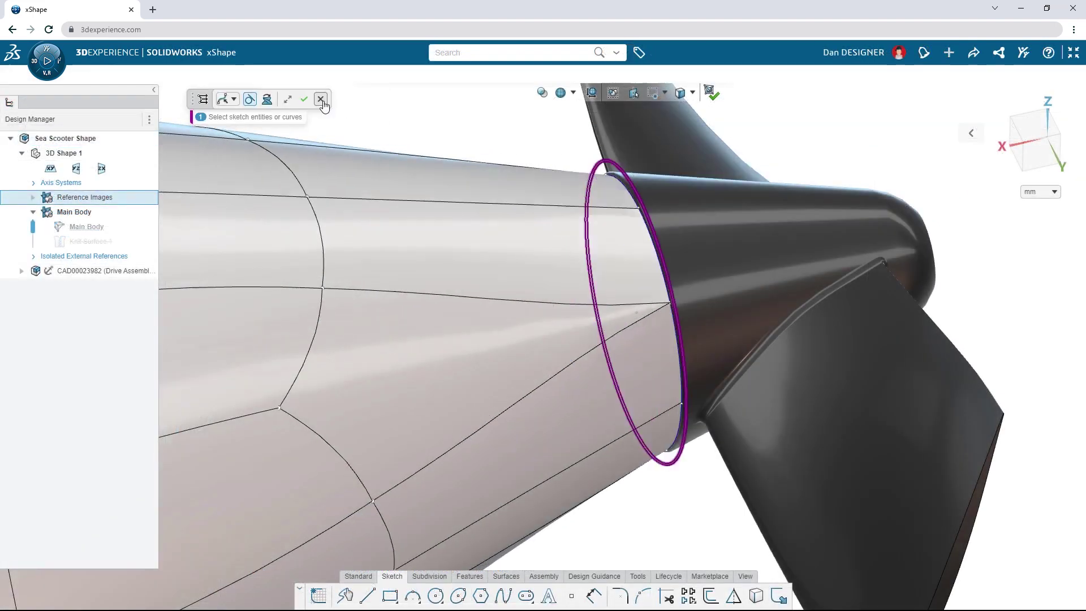
pyautogui.click(304, 101)
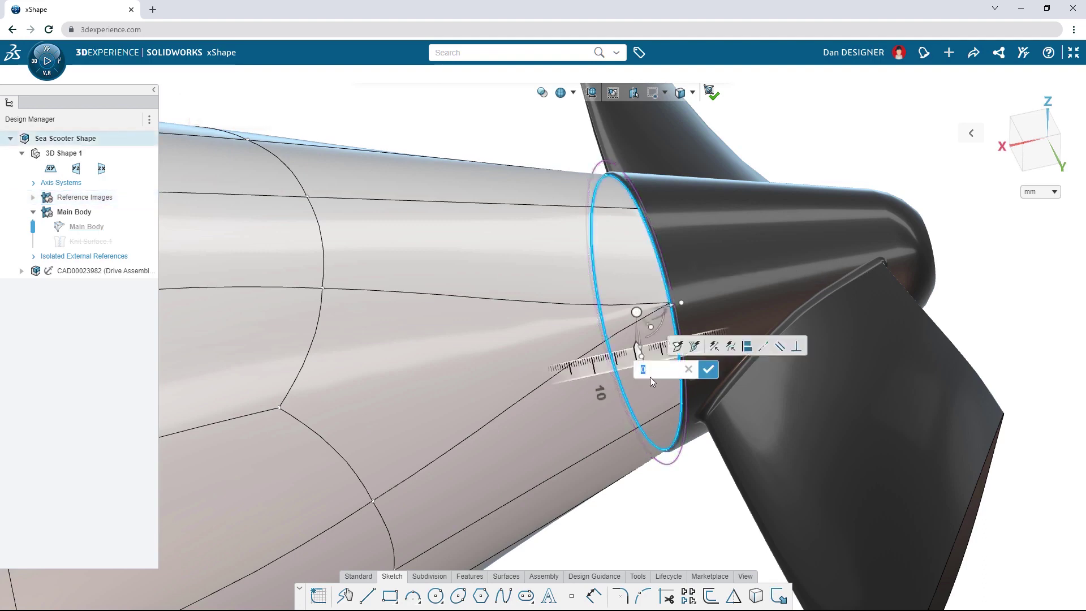
pyautogui.write('-3.25')
pyautogui.click(705, 372)
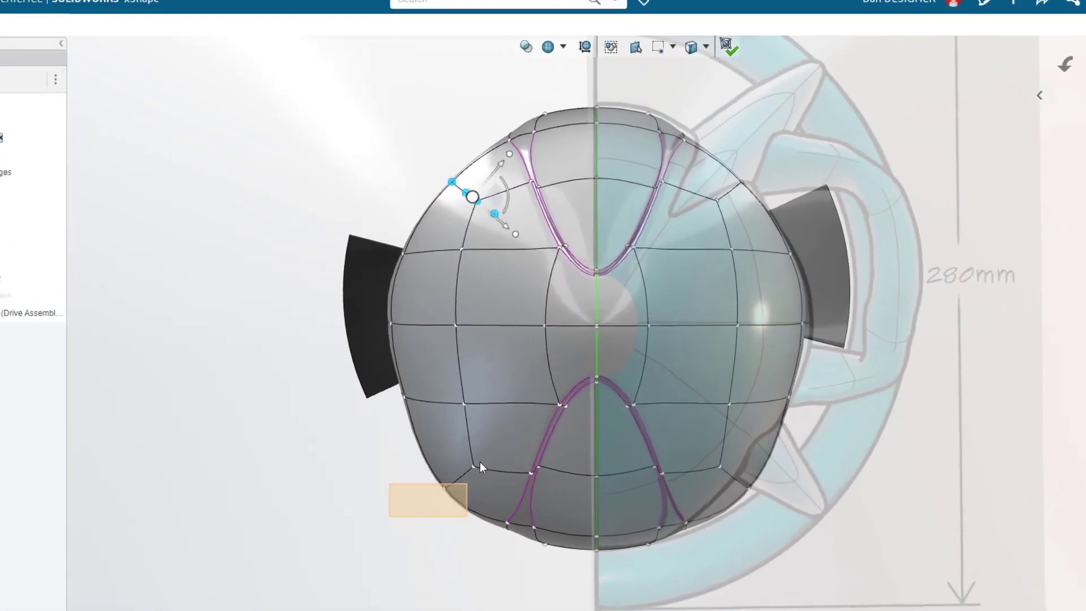
# - Insert extra edge columns across the body and limit selection to faces
pyautogui.click(488, 448)
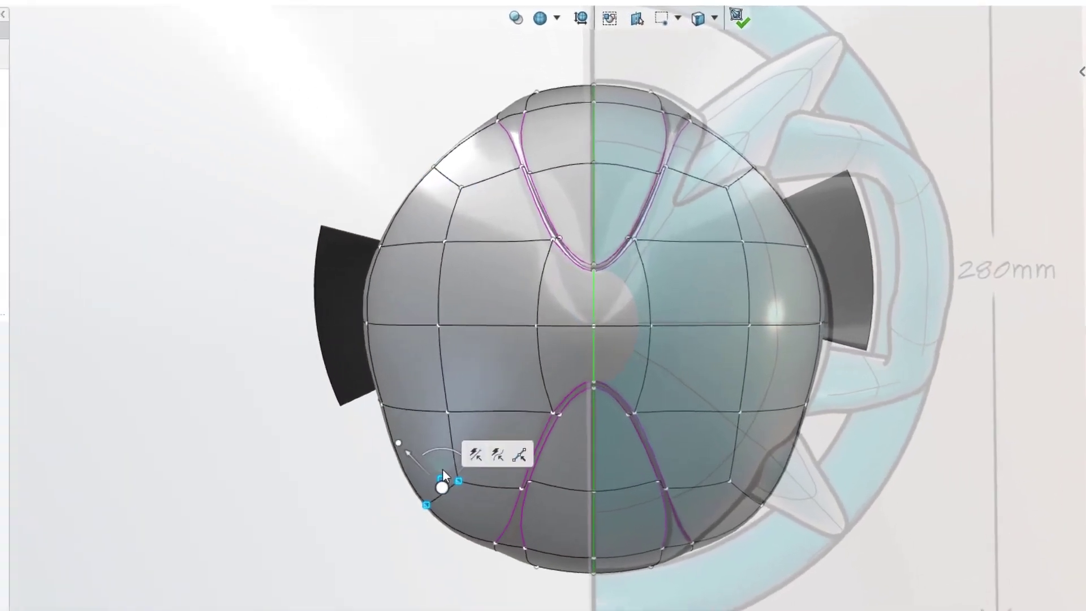
pyautogui.doubleClick(466, 437)
pyautogui.click(716, 11)
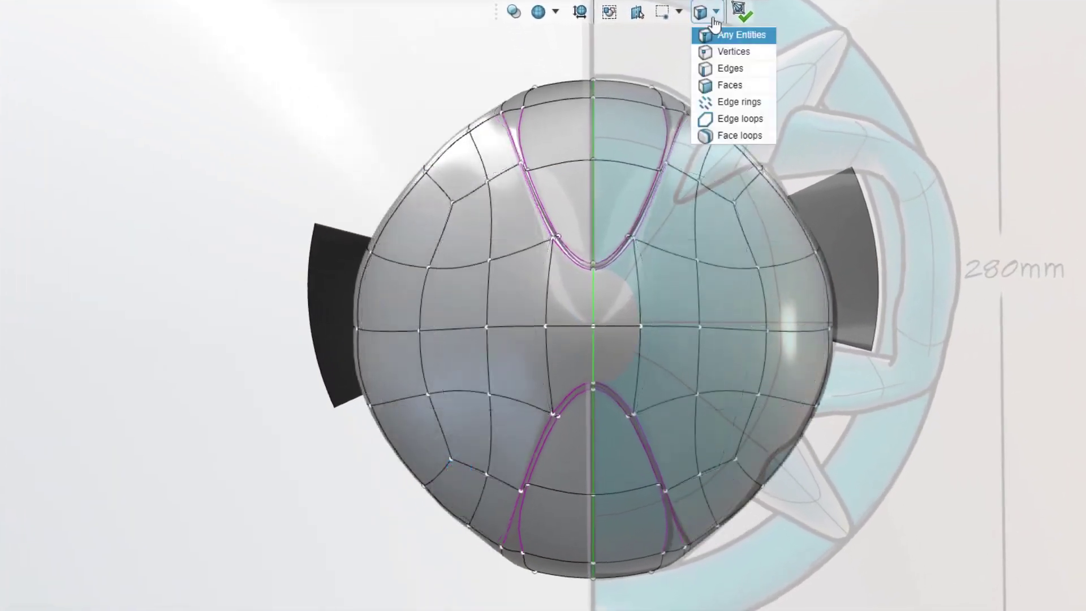
pyautogui.click(722, 85)
# - Extrude an upper face into a fin, stand its base loop upright, and narrow its tip
pyautogui.click(736, 168)
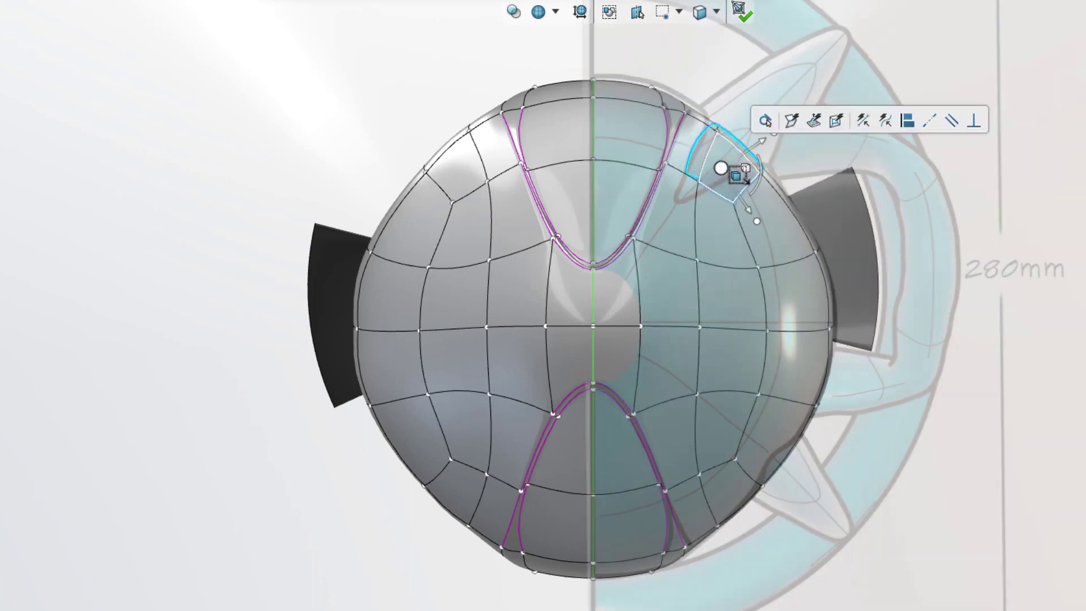
pyautogui.click(813, 120)
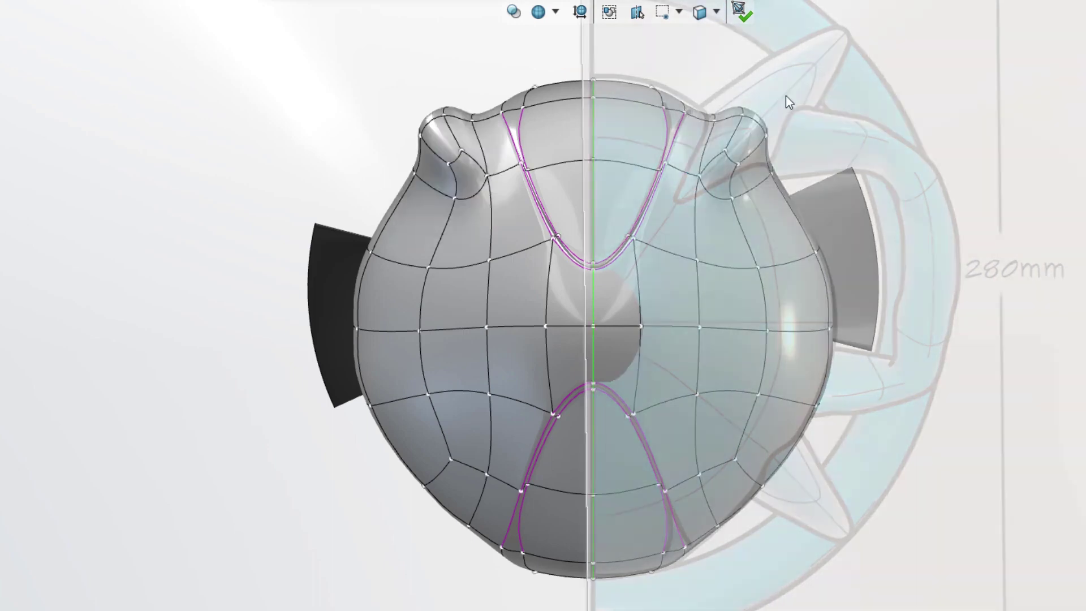
pyautogui.click(730, 187)
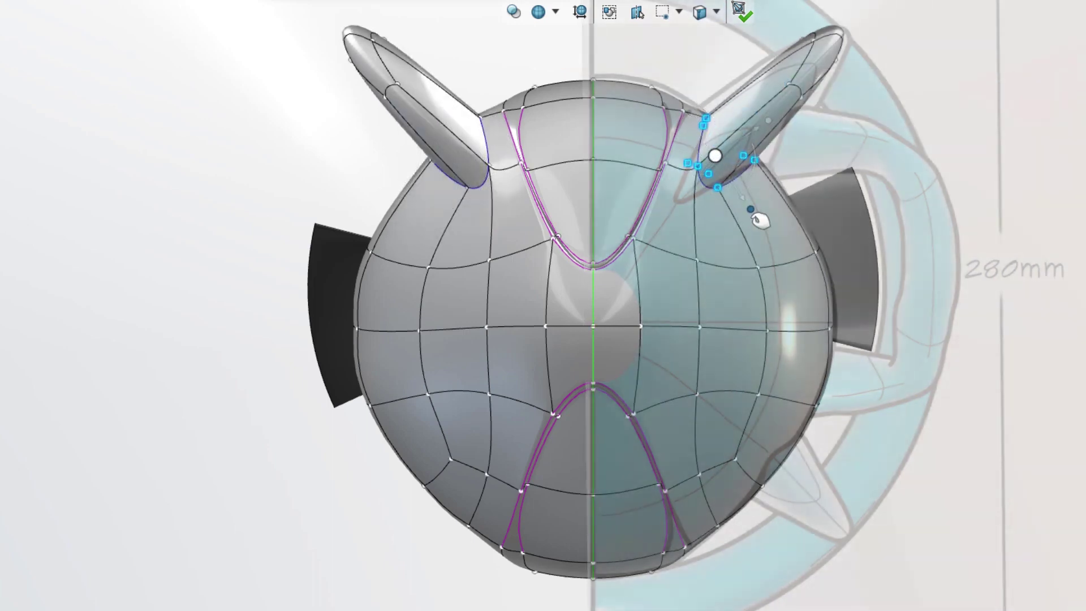
pyautogui.moveTo(761, 231)
pyautogui.mouseDown()
pyautogui.moveTo(737, 195)
pyautogui.moveTo(764, 195)
pyautogui.moveTo(745, 219)
pyautogui.mouseUp()
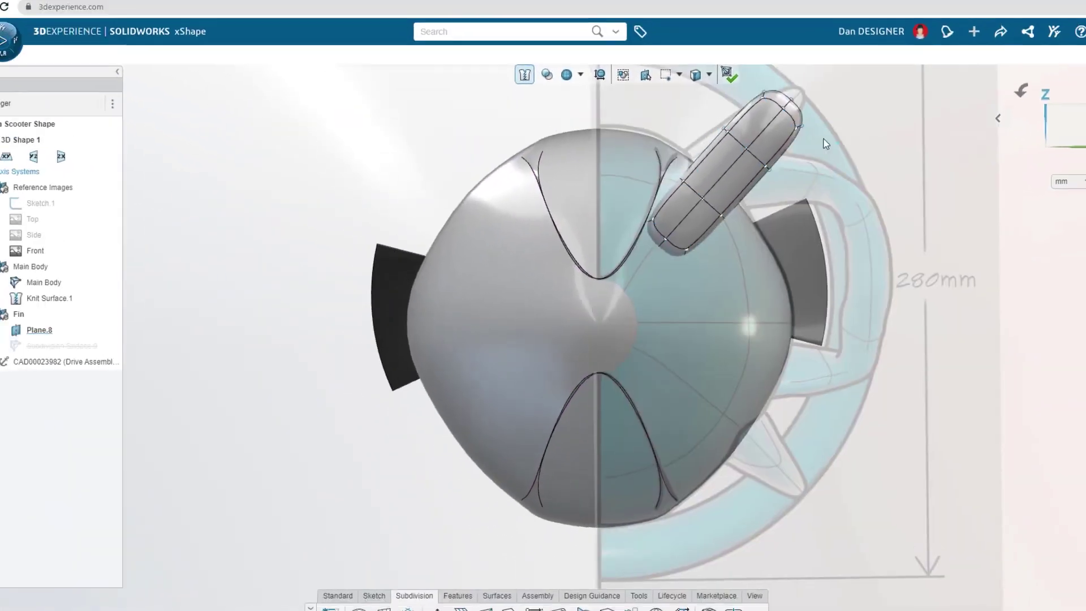
pyautogui.click(783, 107)
pyautogui.moveTo(816, 134); pyautogui.dragTo(798, 112)
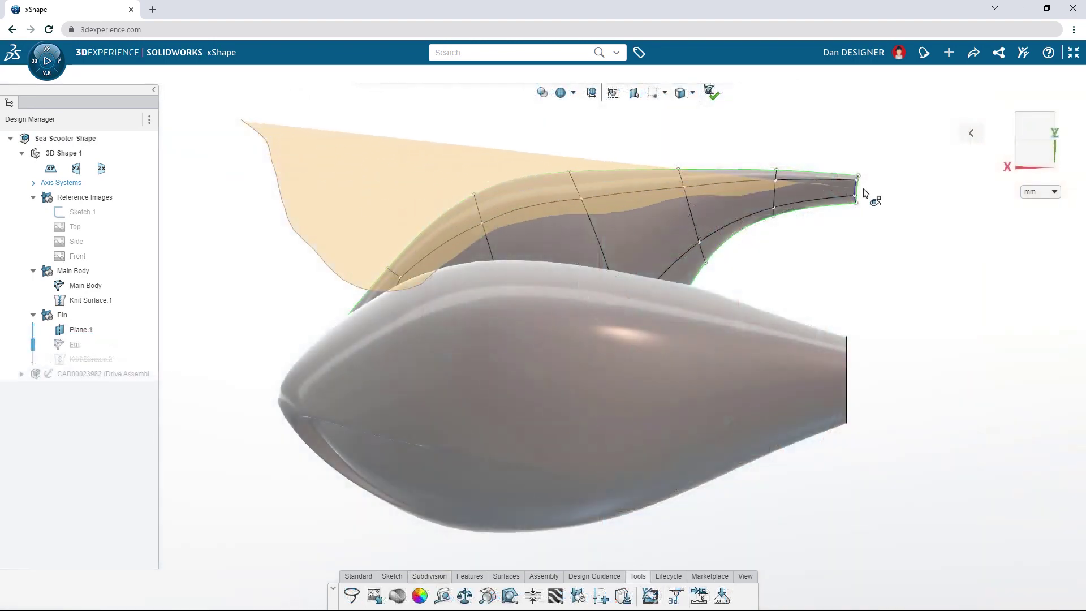
# - Align the fin's top edge to its sketched curve with Sketch Quick Align, then exit subdivision editing
pyautogui.click(920, 112)
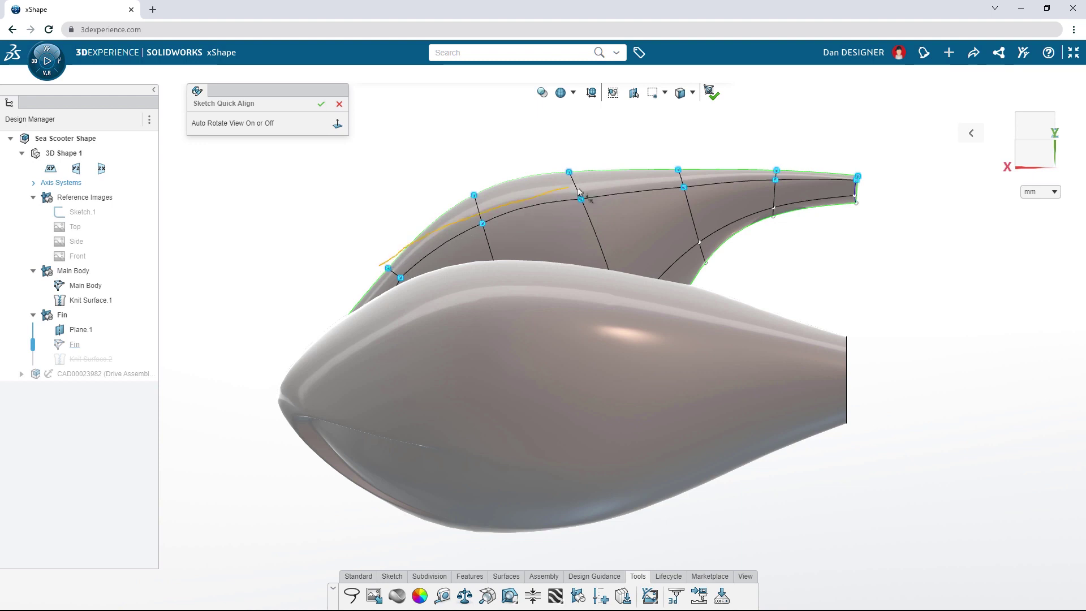
pyautogui.click(859, 178)
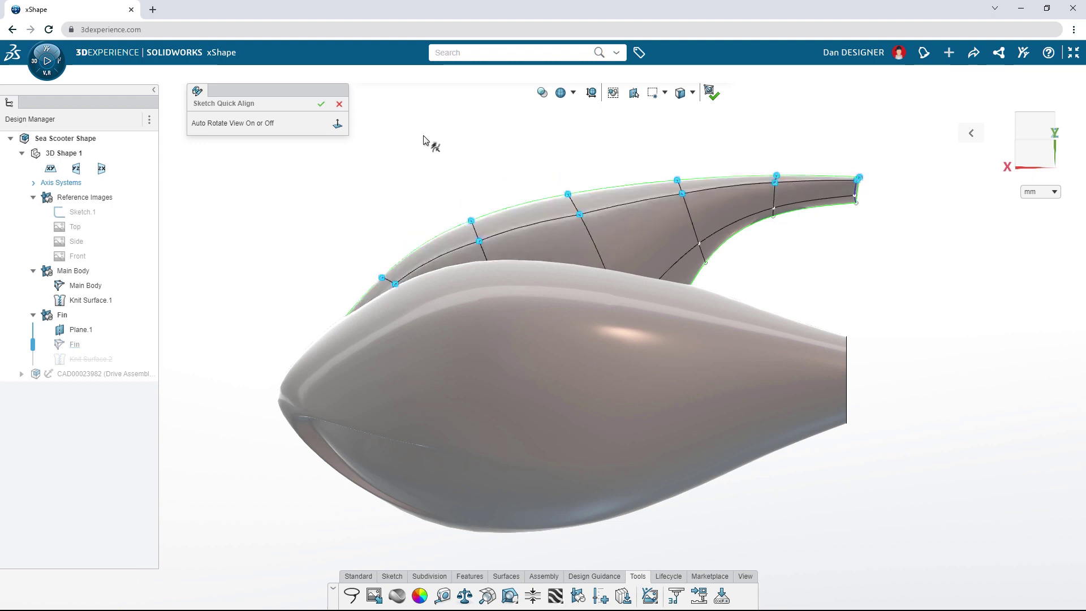
pyautogui.click(320, 105)
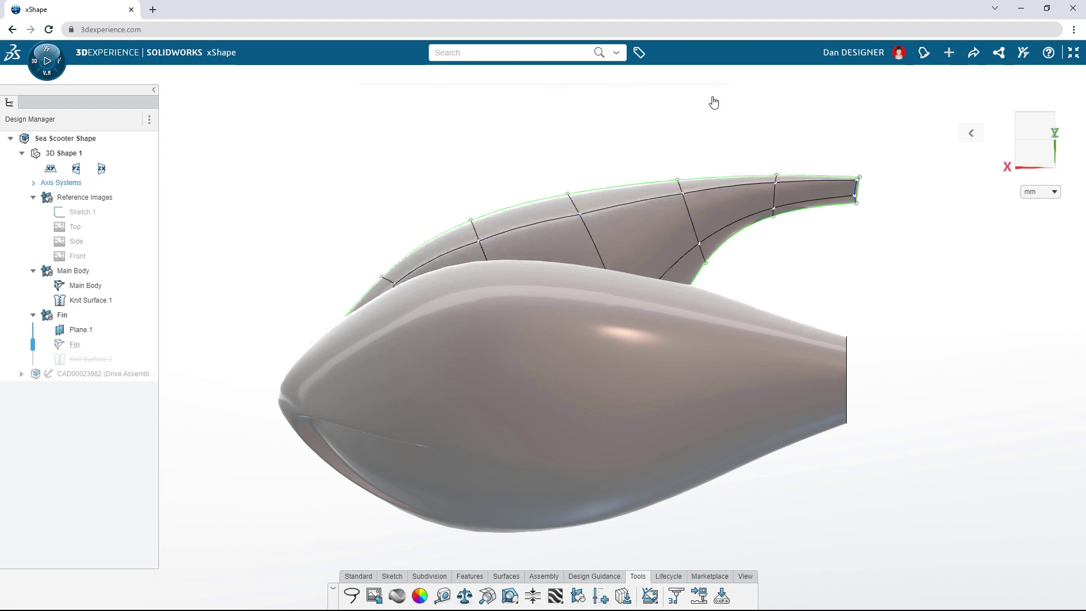
pyautogui.click(714, 102)
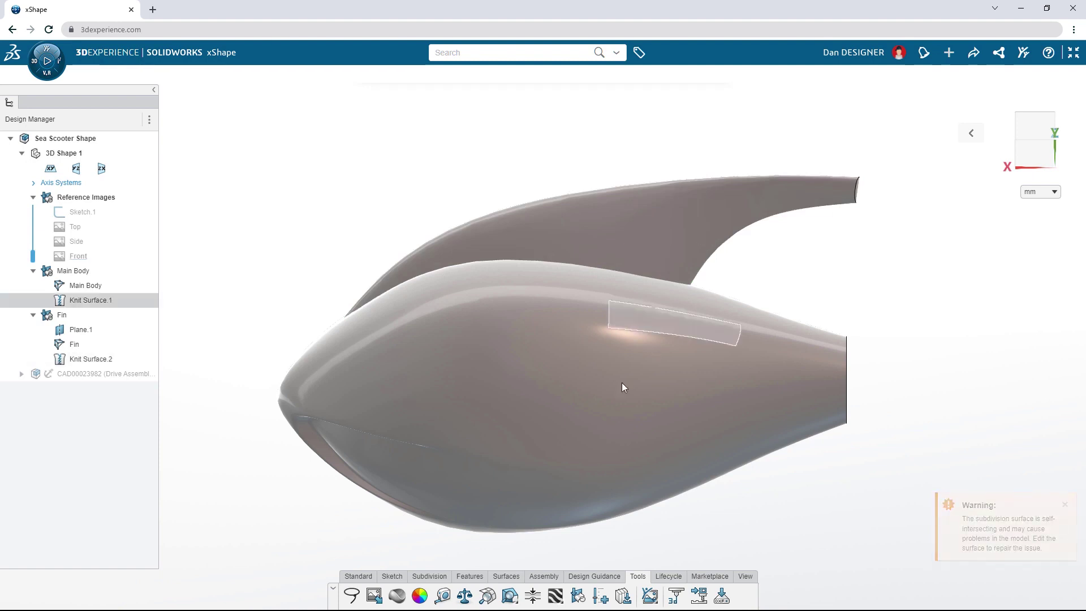
# - Run Mesh Inspection on the fin and drag its tip cage vertex to remove the self-intersection
pyautogui.click(487, 595)
pyautogui.click(604, 250)
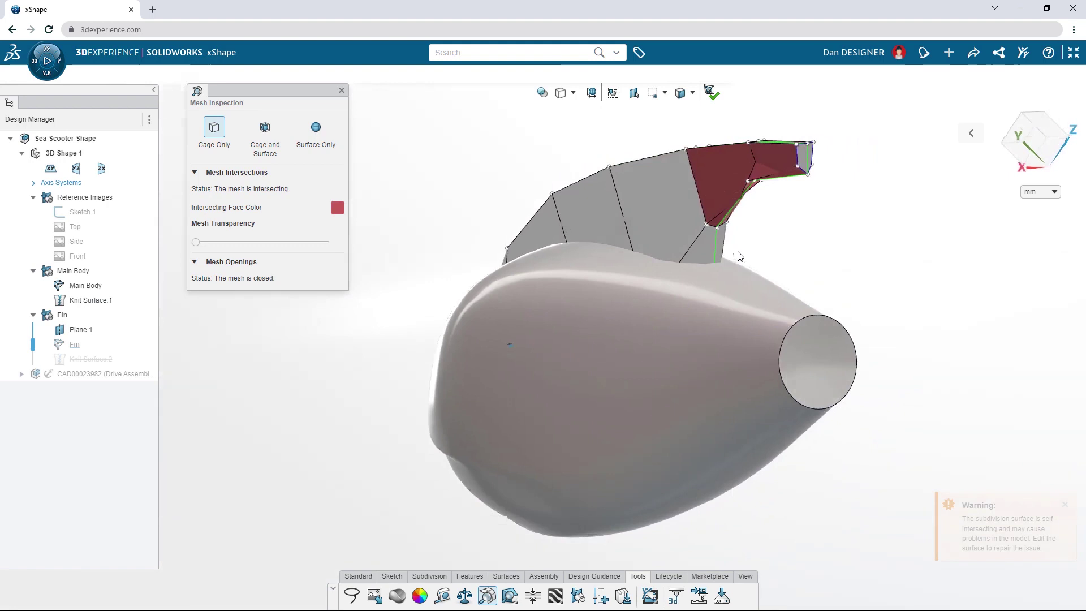
pyautogui.click(744, 183)
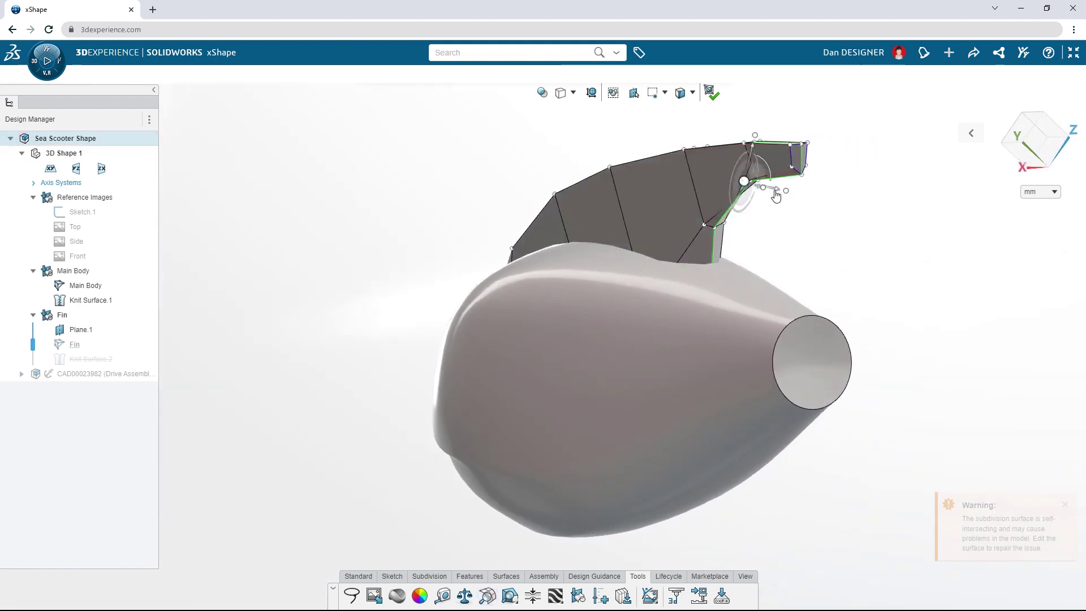
pyautogui.moveTo(771, 191)
pyautogui.mouseDown()
pyautogui.moveTo(758, 194)
pyautogui.moveTo(779, 176)
pyautogui.mouseUp()
pyautogui.click(783, 179)
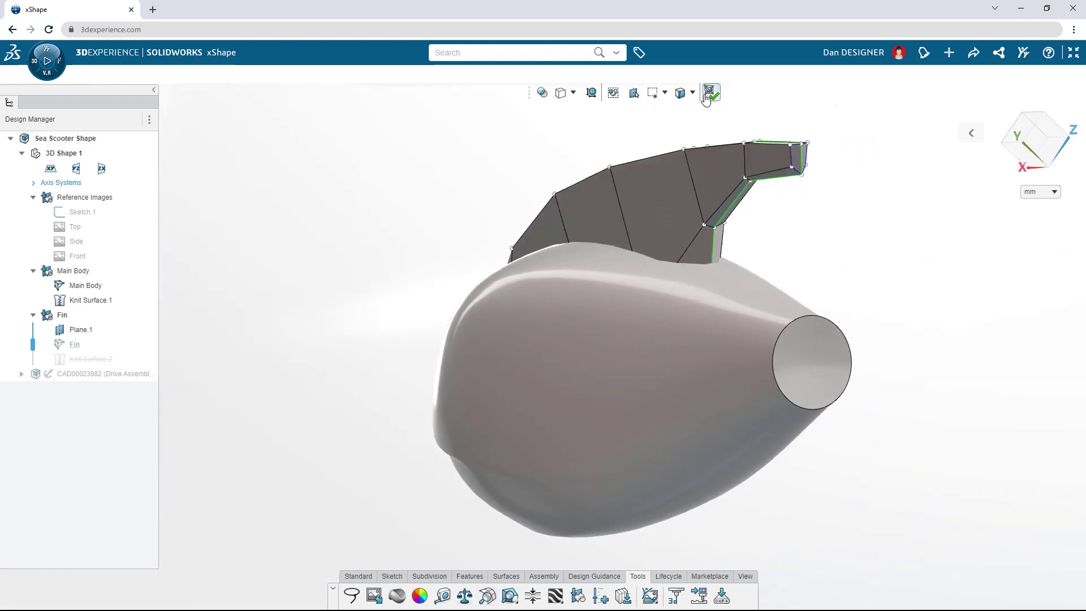
pyautogui.click(706, 100)
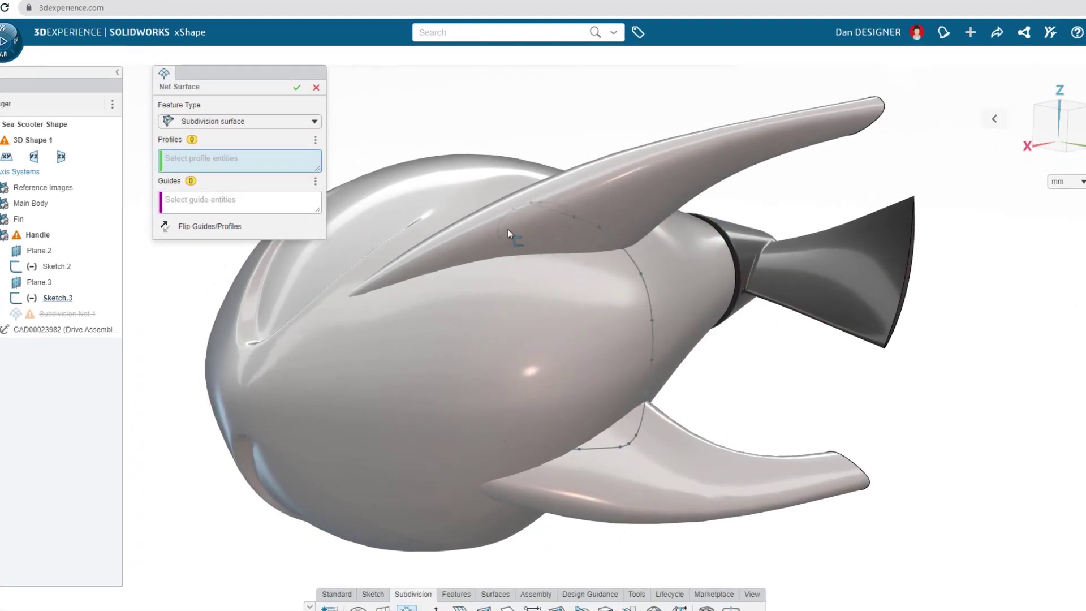
# - Build a net surface handle from Curve.1 as profile and Curve.2 as guide with 20 divisions
pyautogui.click(509, 228)
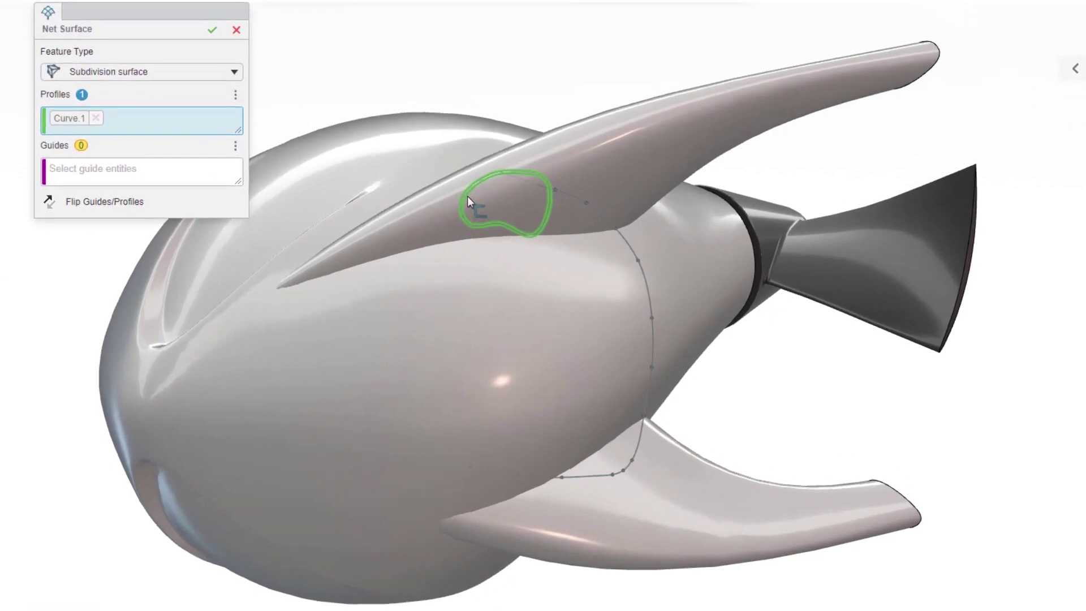
pyautogui.click(199, 168)
pyautogui.click(578, 203)
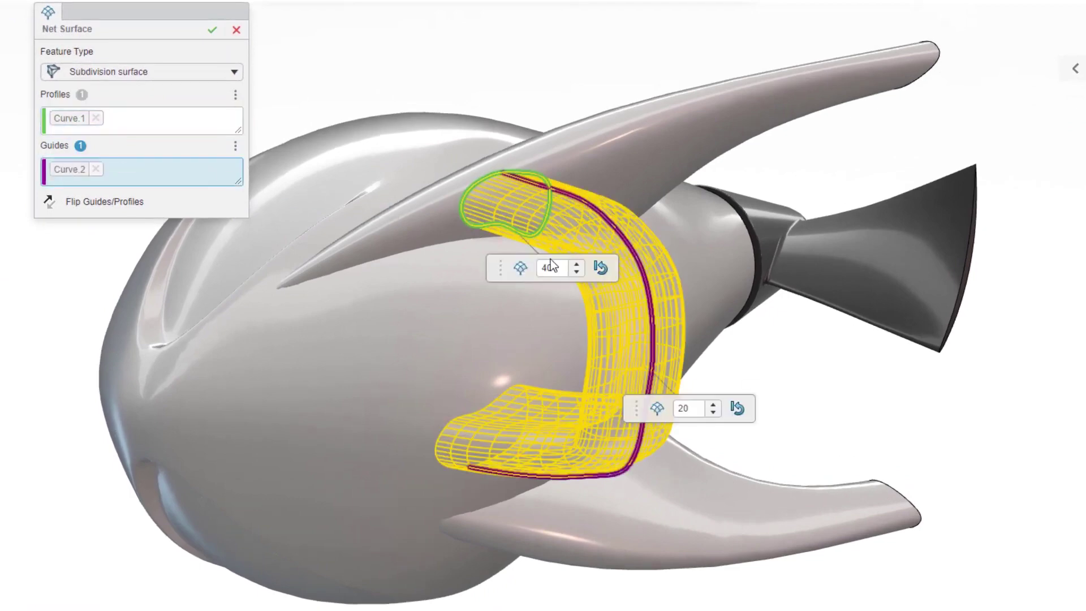
pyautogui.write('20')
pyautogui.press('Return')
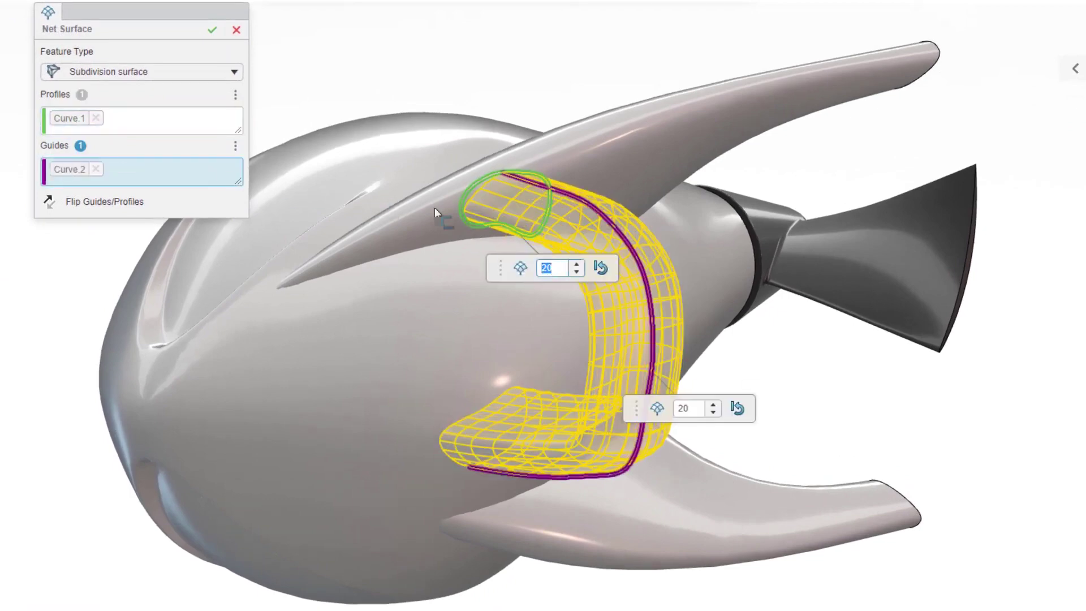
pyautogui.click(213, 30)
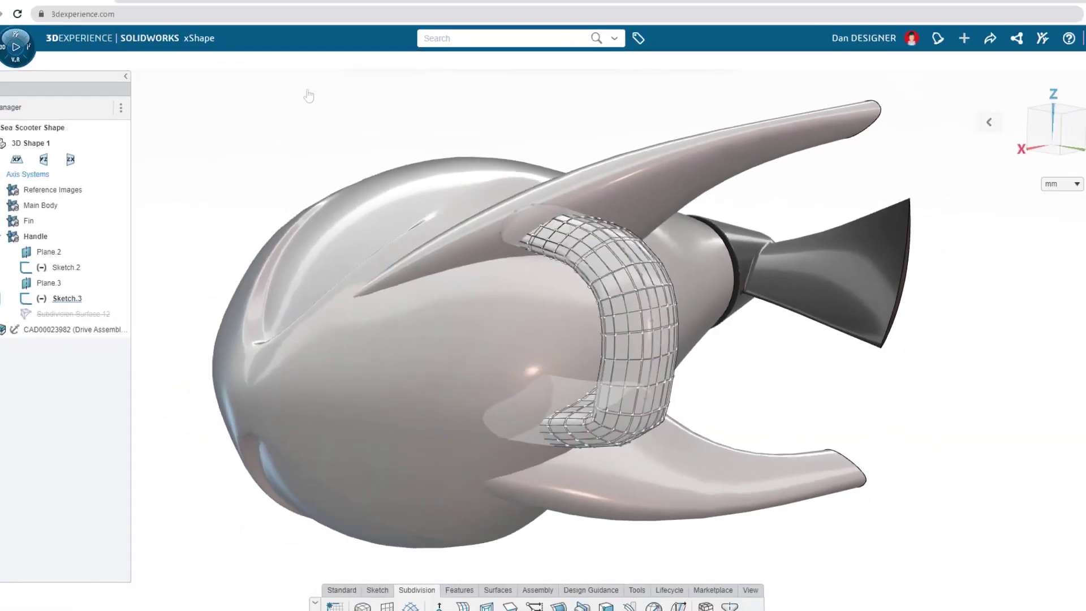
# - Narrow the handle's waist by pulling its middle cage vertices inward by about -11.31
pyautogui.moveTo(562, 340); pyautogui.dragTo(666, 276, button='middle')
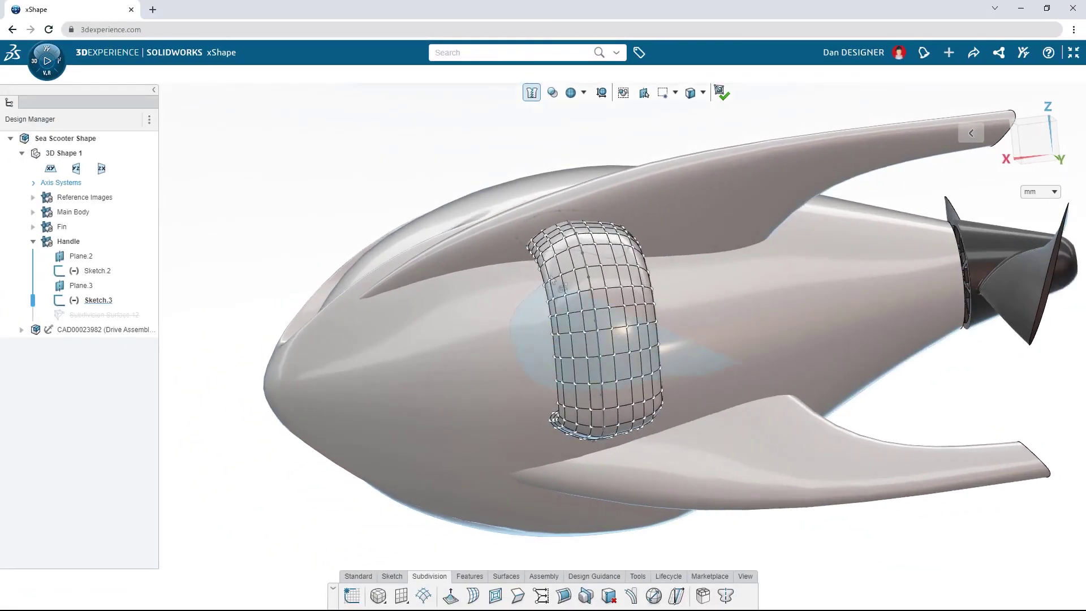
pyautogui.click(667, 276)
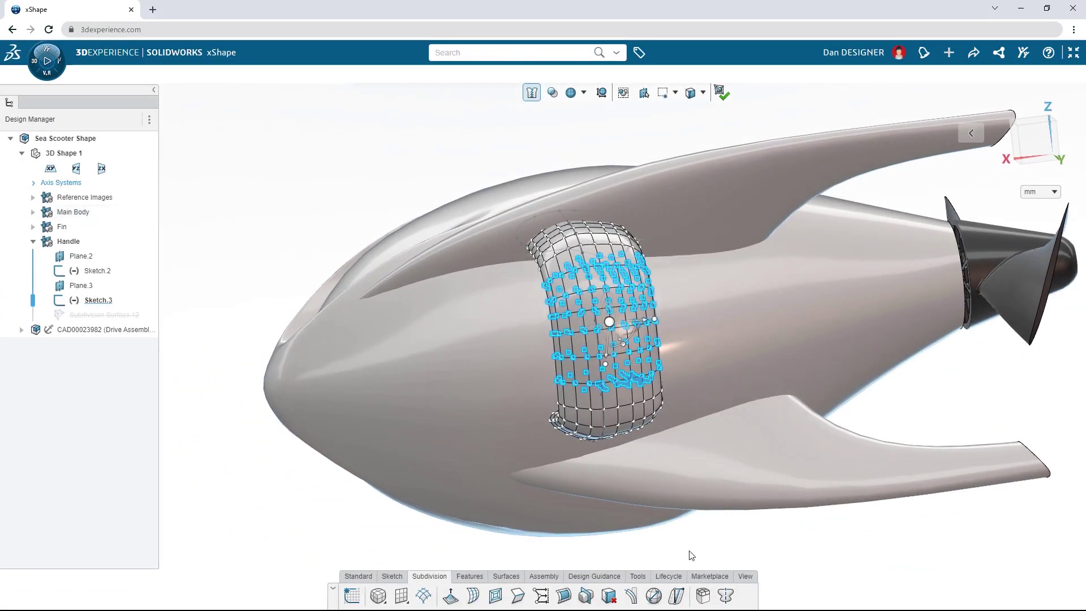
pyautogui.click(703, 594)
pyautogui.click(259, 99)
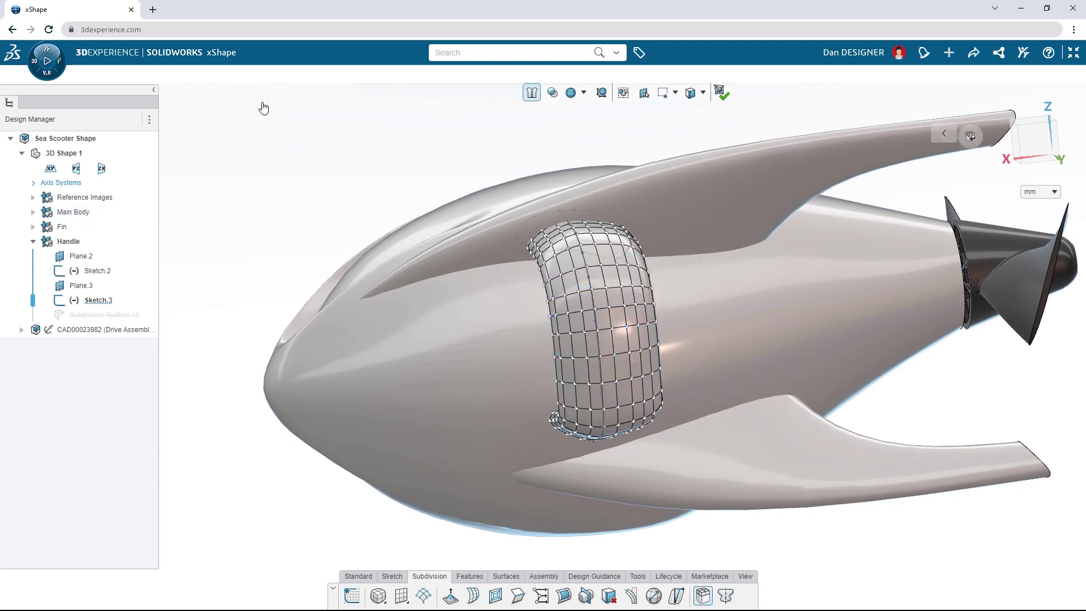
pyautogui.moveTo(436, 170); pyautogui.dragTo(724, 399)
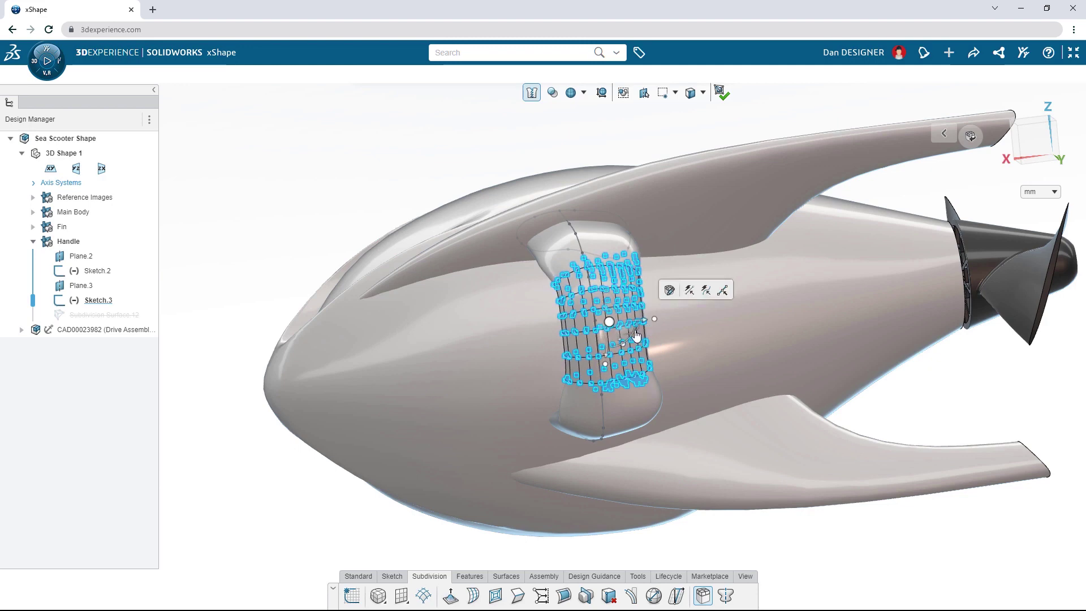
pyautogui.moveTo(654, 329); pyautogui.dragTo(630, 333)
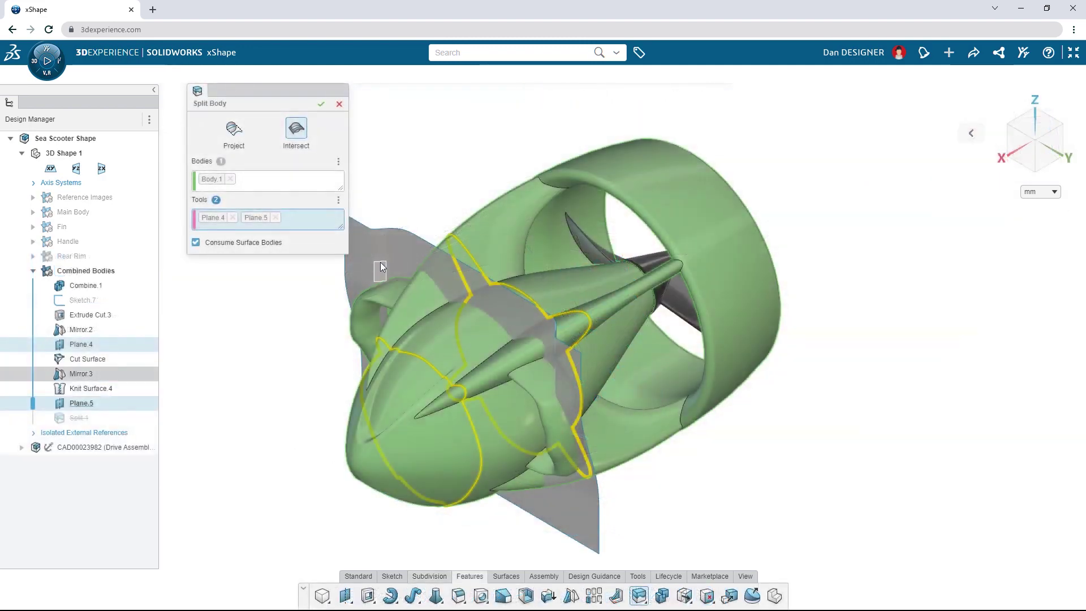
# - Split the body with Face.1 into four parts, explode the Nose, and attach the shape to the task
pyautogui.click(418, 255)
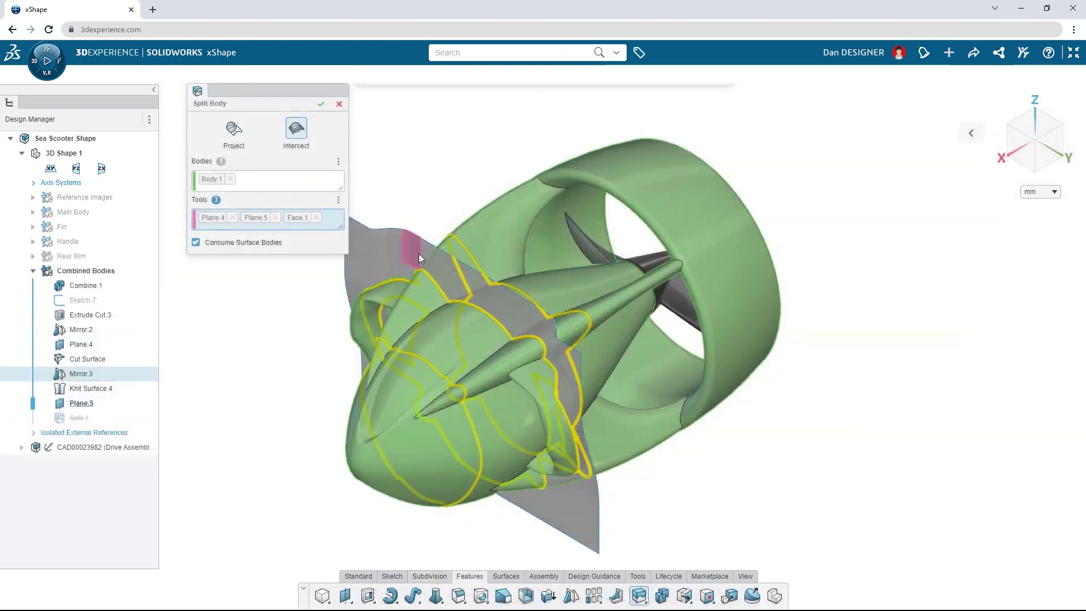
pyautogui.click(320, 104)
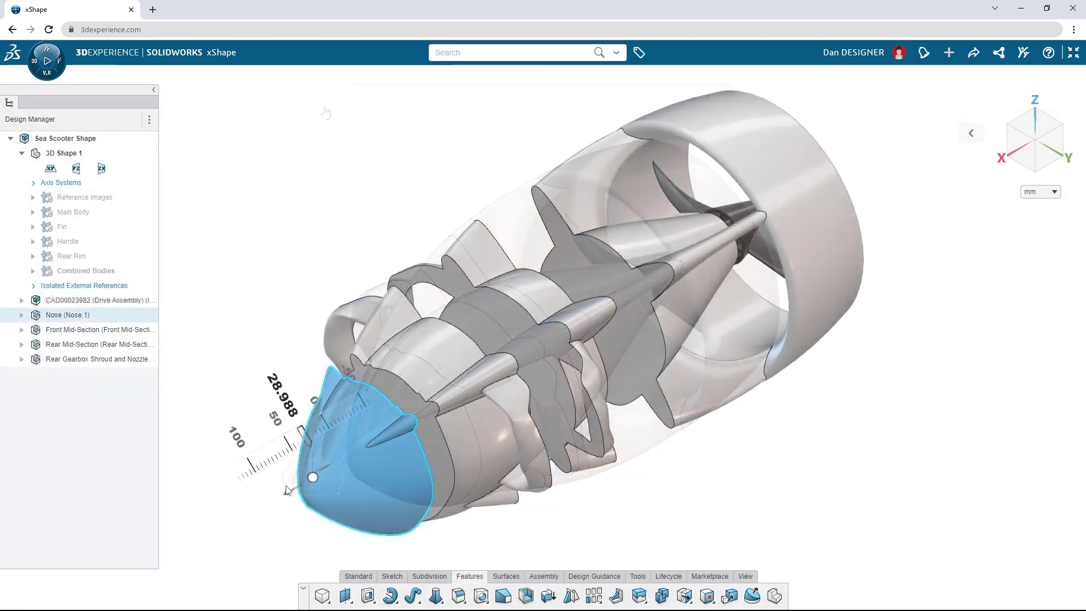
pyautogui.moveTo(286, 485); pyautogui.dragTo(242, 509)
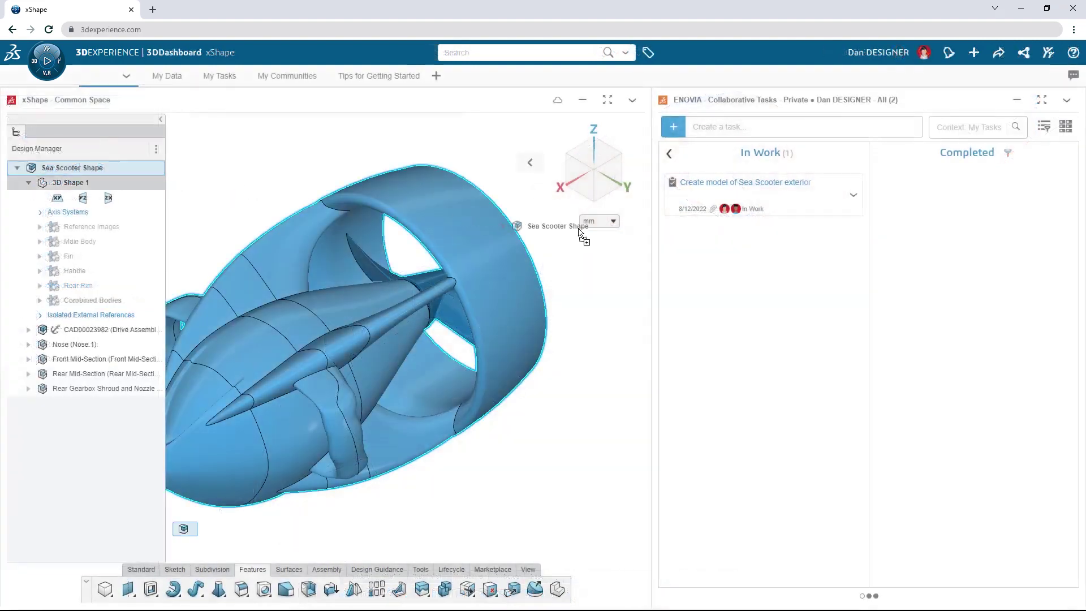
pyautogui.moveTo(582, 235); pyautogui.dragTo(741, 214)
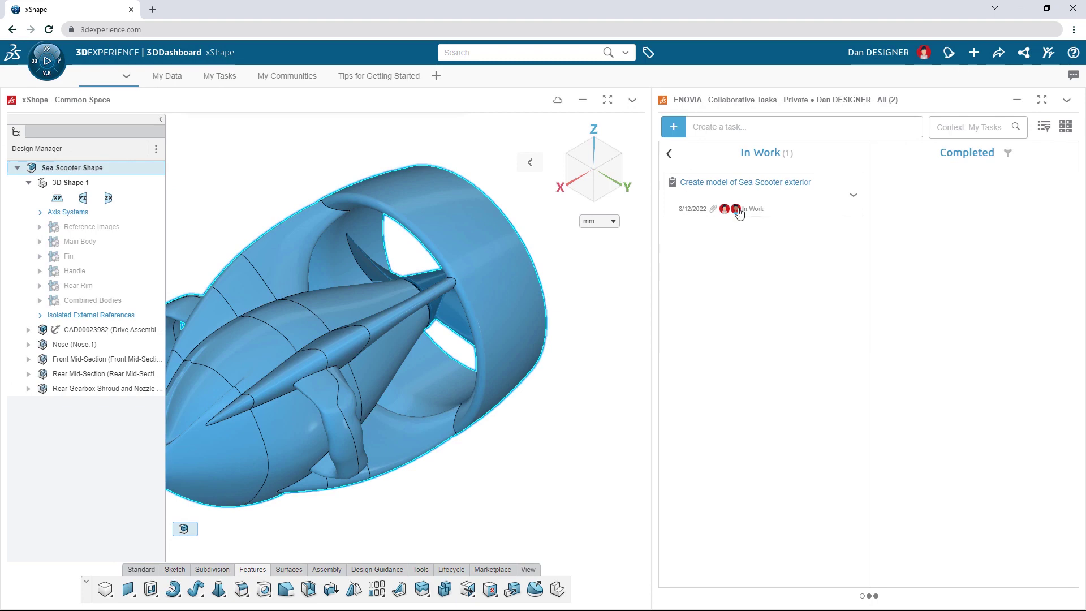
# - Move the Sea Scooter exterior task card from In Work to Completed
pyautogui.moveTo(739, 213); pyautogui.dragTo(899, 209)
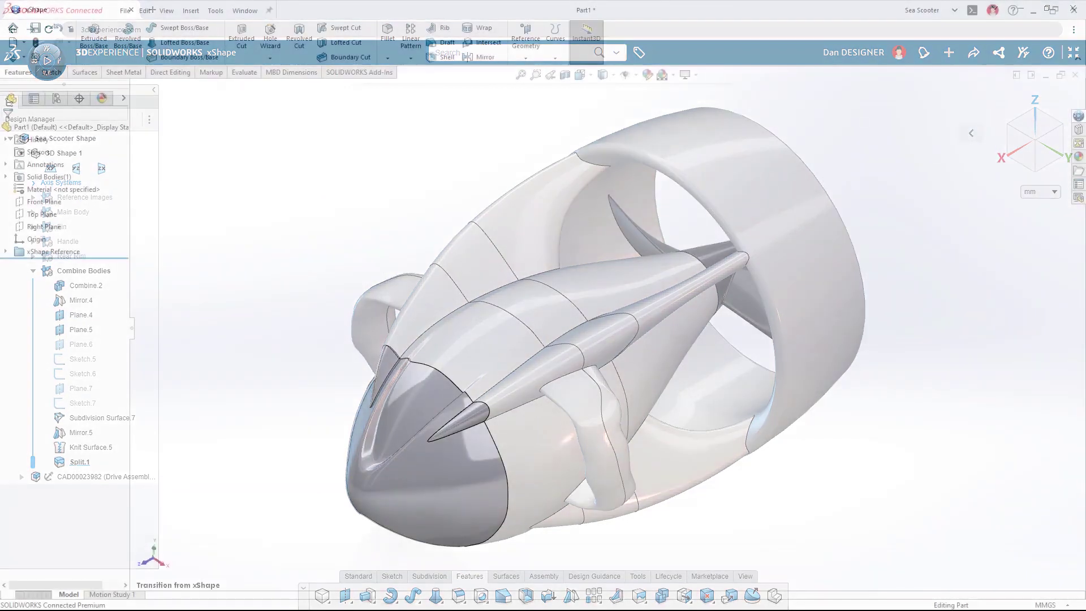
# - Shell the part to 0.5 mm with Face<1> removed and add a rib from the sketch
pyautogui.hotkey('ctrl', '1')
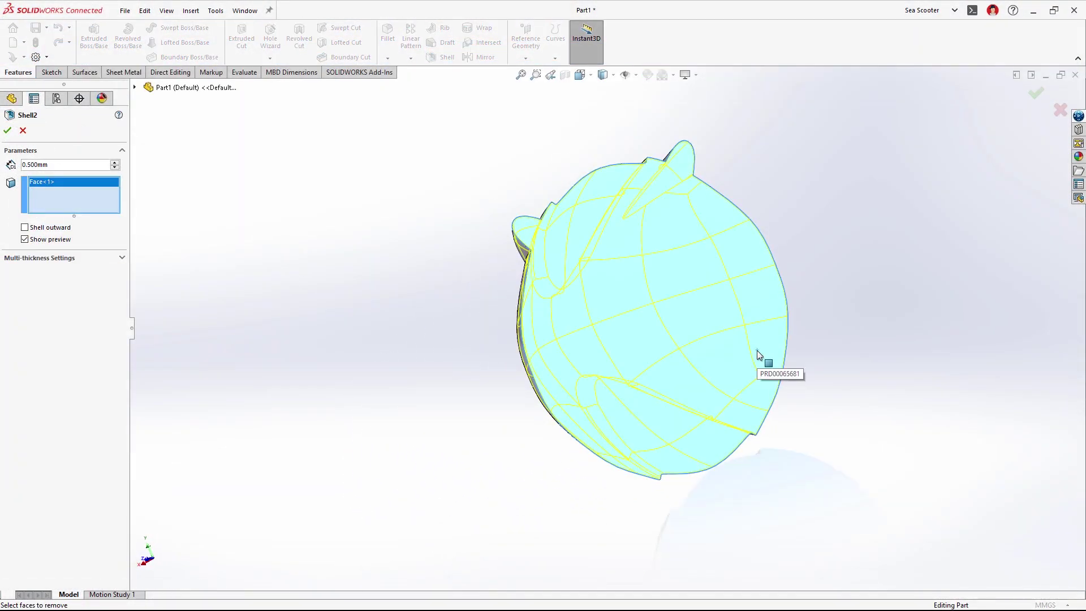
pyautogui.click(1034, 92)
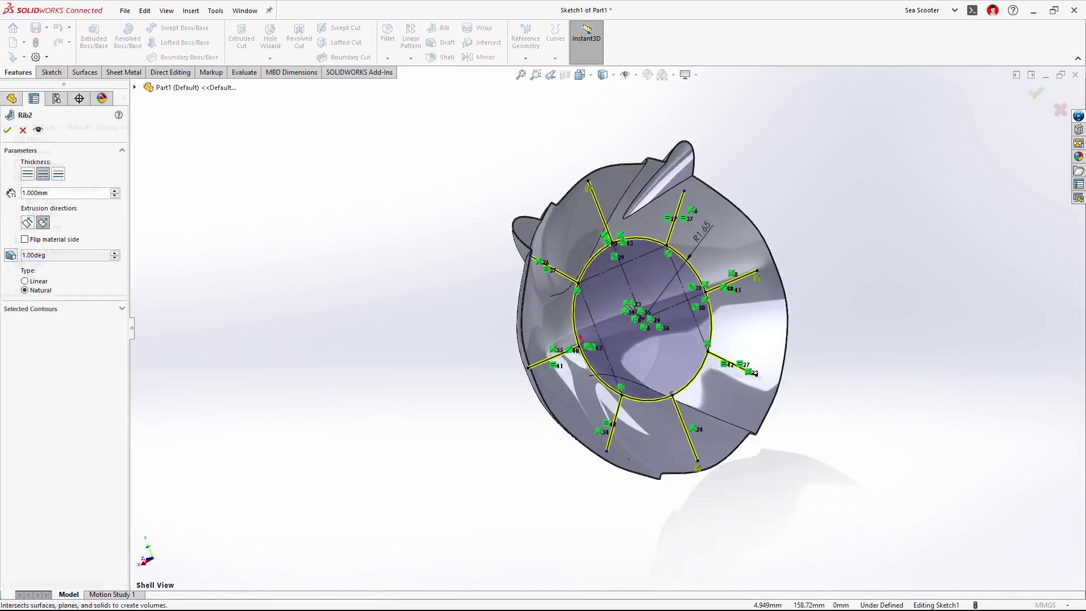
pyautogui.press('Return')
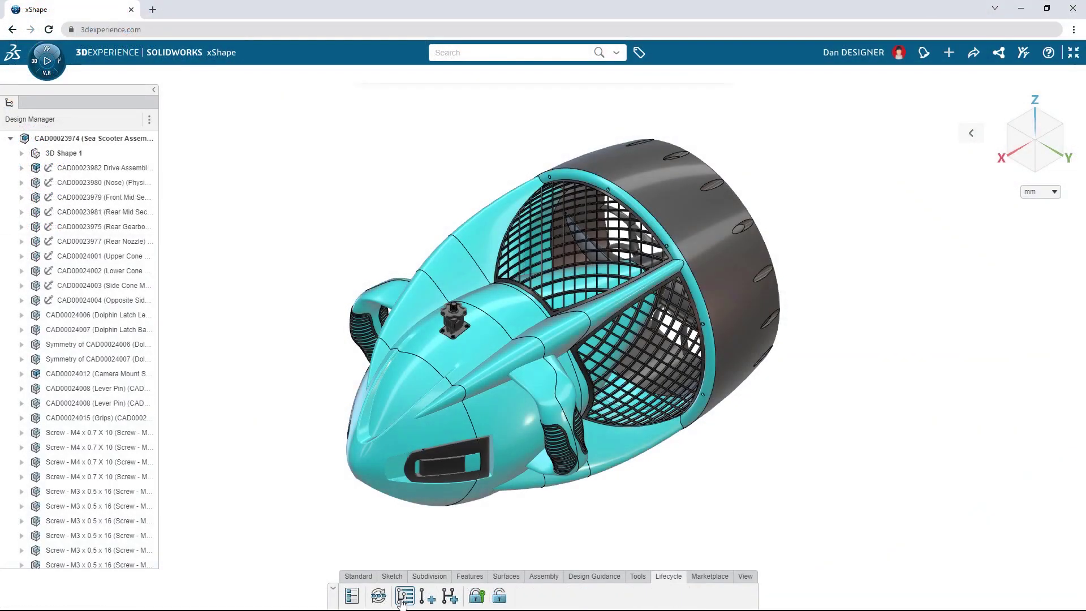
# - Create revision A.2 of the Sea Scooter Assembly with a manufacturing-details comment
pyautogui.click(404, 596)
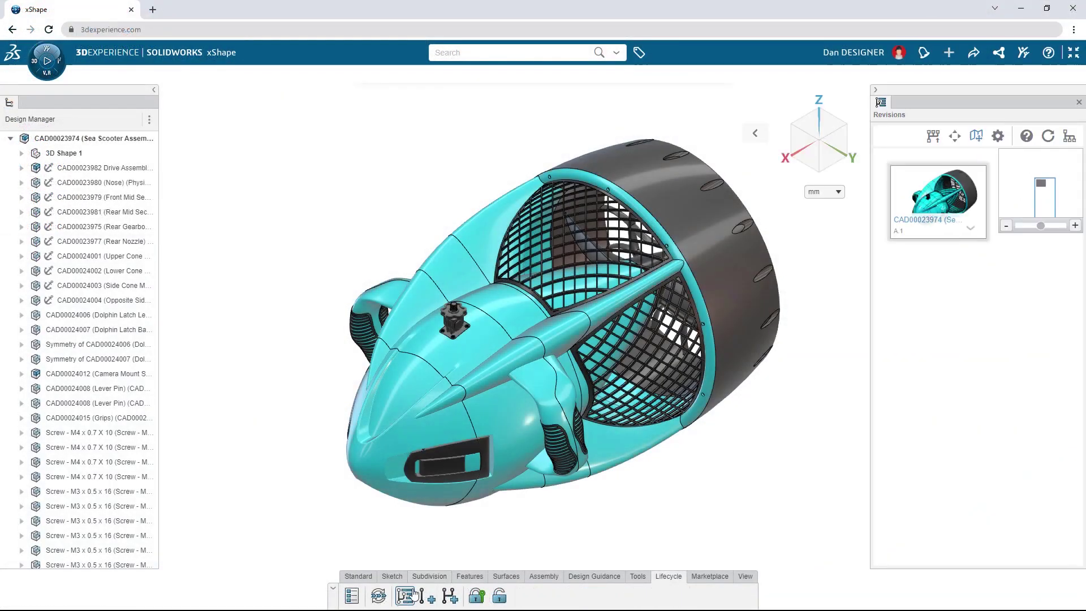
pyautogui.click(428, 596)
pyautogui.click(581, 338)
pyautogui.write('Manufacturing details')
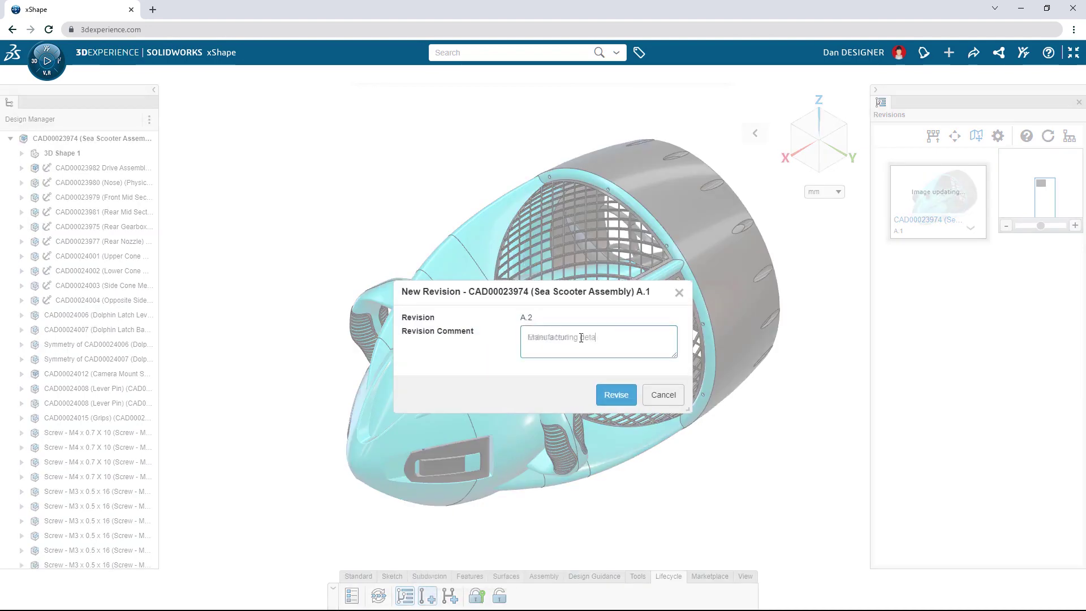
pyautogui.click(613, 394)
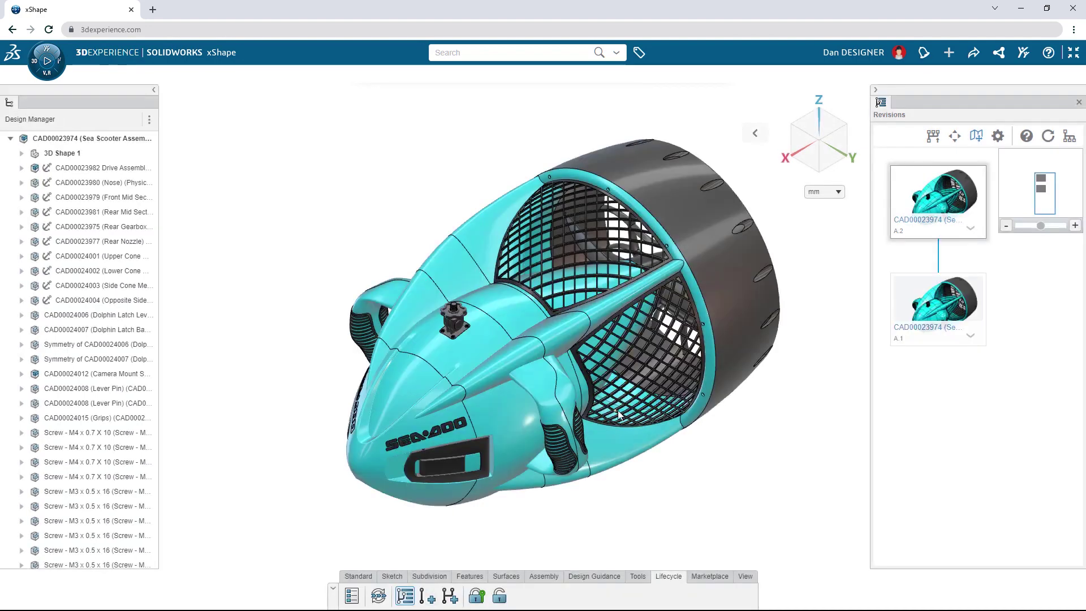
# - Branch from revision A.2 into a New Concept branch with a matching comment
pyautogui.click(449, 596)
pyautogui.click(596, 356)
pyautogui.write('New Concept')
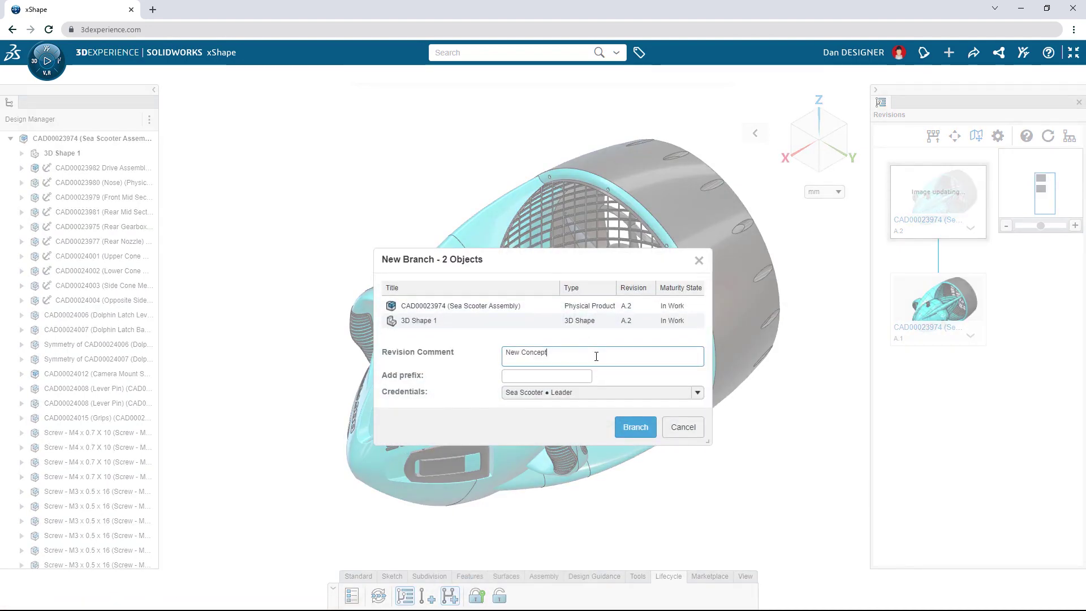
pyautogui.click(634, 428)
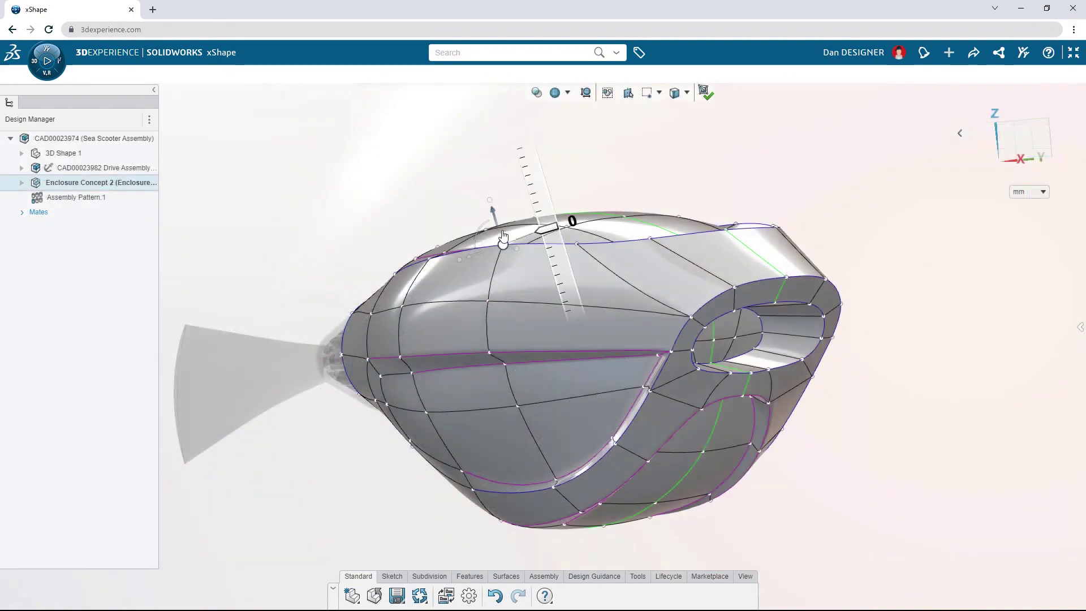
# - Drag Enclosure Concept 2's control-point manipulator to reshape the enclosure around the drive assembly
pyautogui.moveTo(509, 247); pyautogui.dragTo(512, 243)
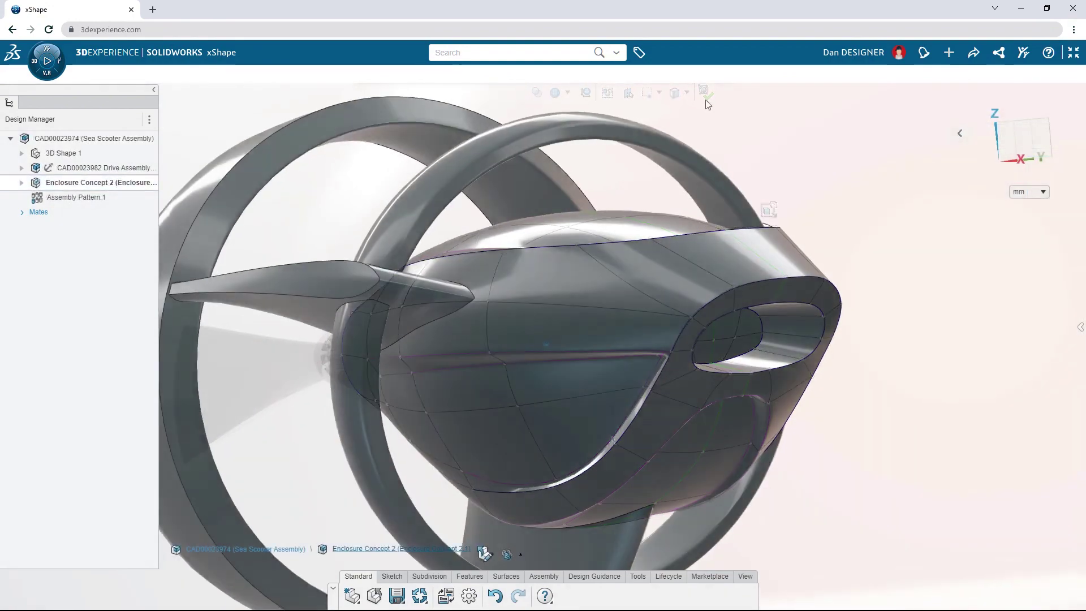